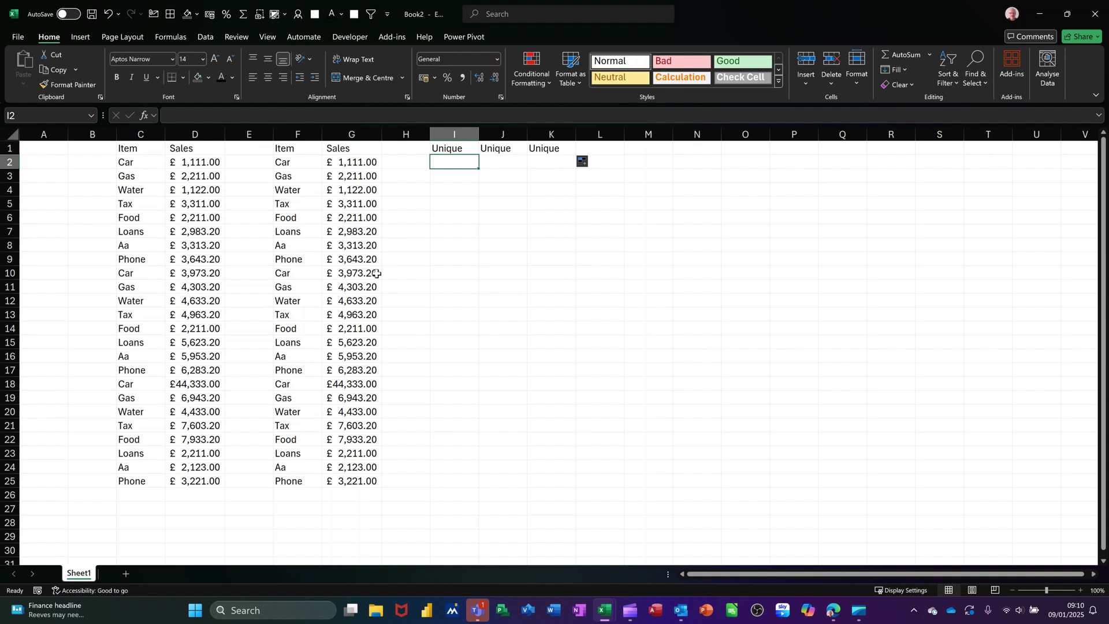
- Format the Item and Sales data in C1:D25 as a table with headers, using a blue medium style
click(183, 227)
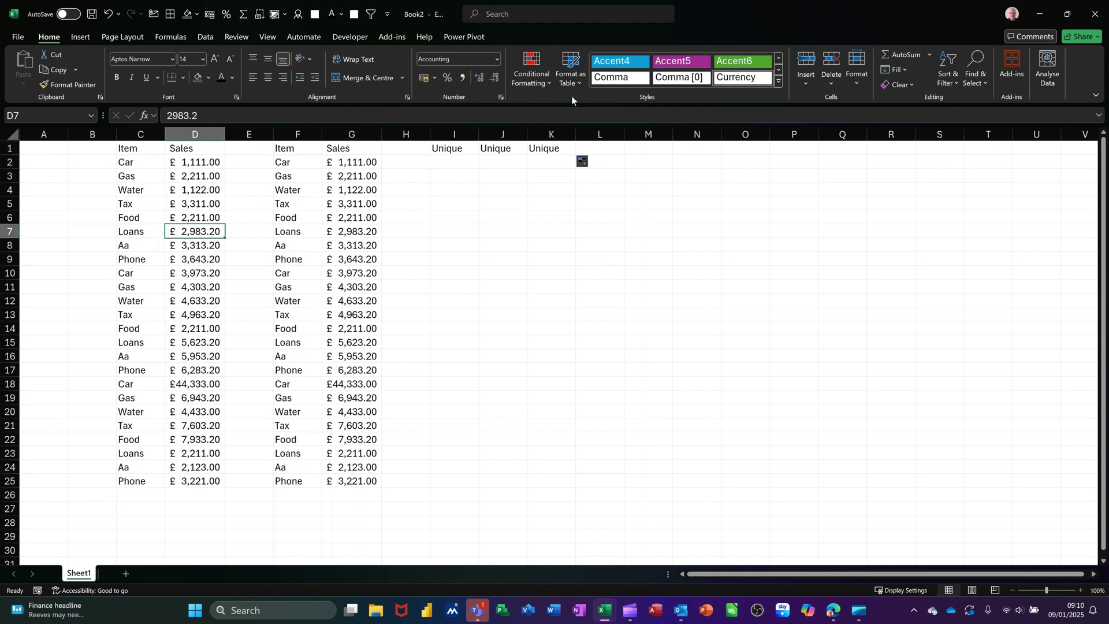
click(569, 65)
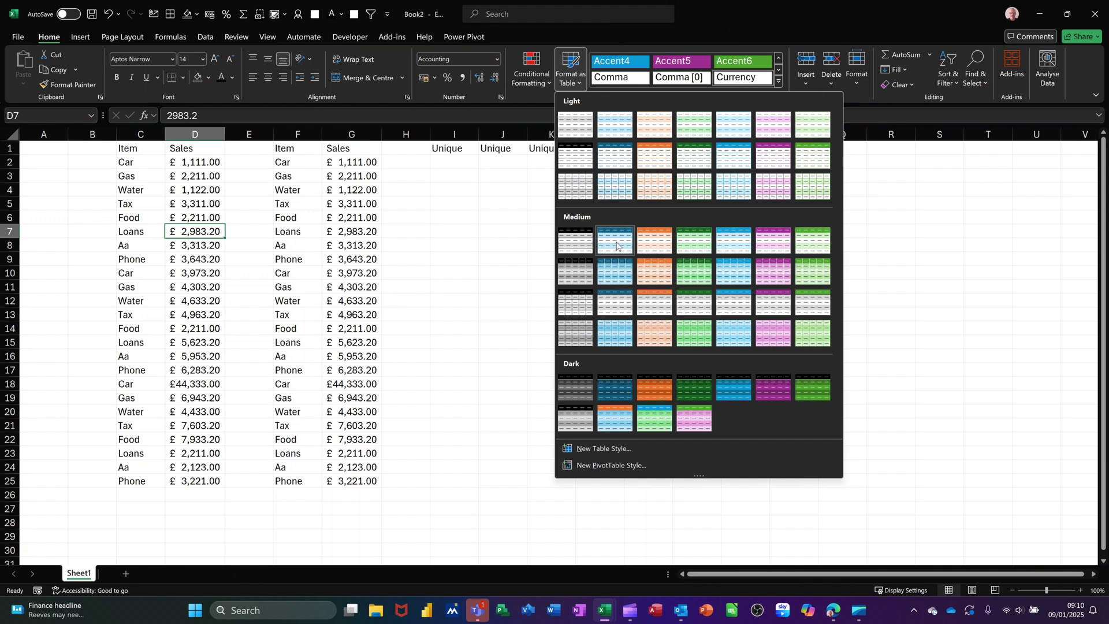
click(617, 246)
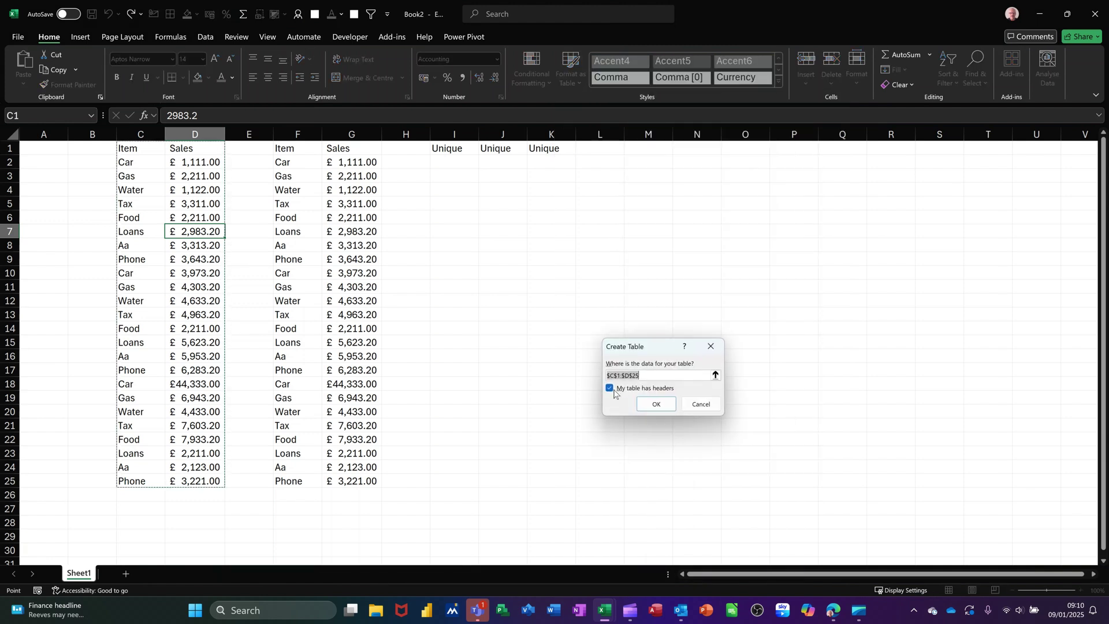
click(647, 404)
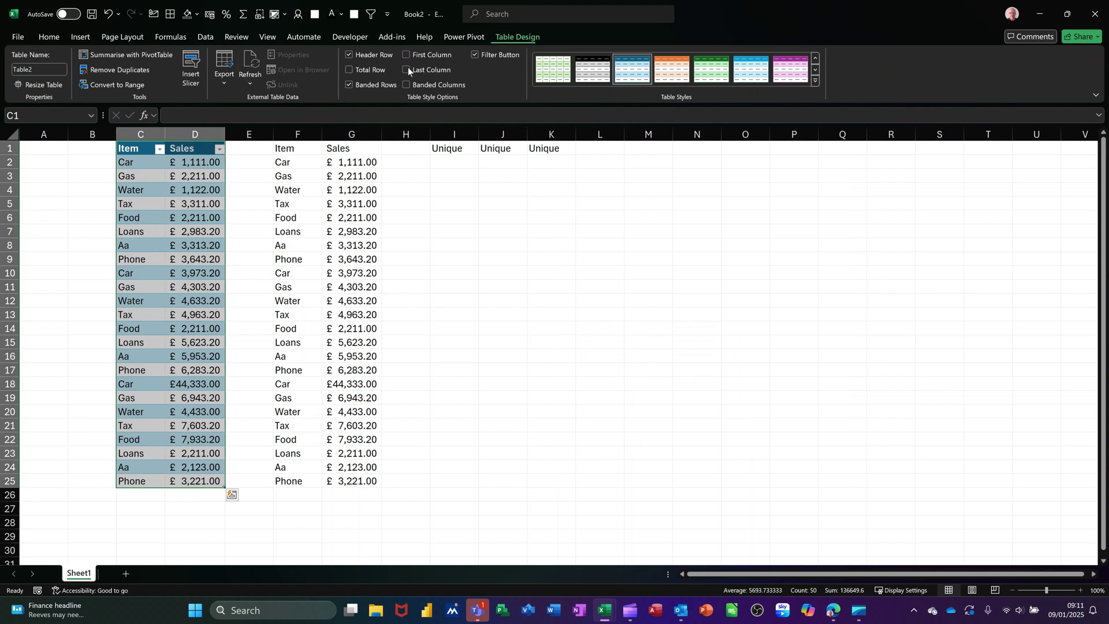
- Rename the new Item and Sales table as Data
click(39, 69)
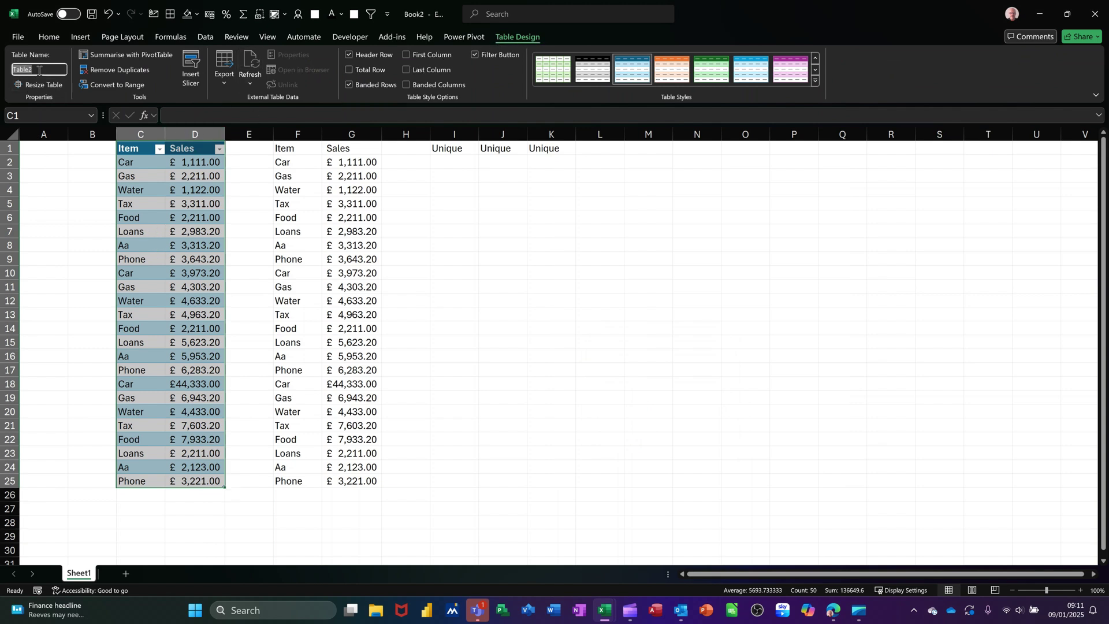
text(Data)
key(Return)
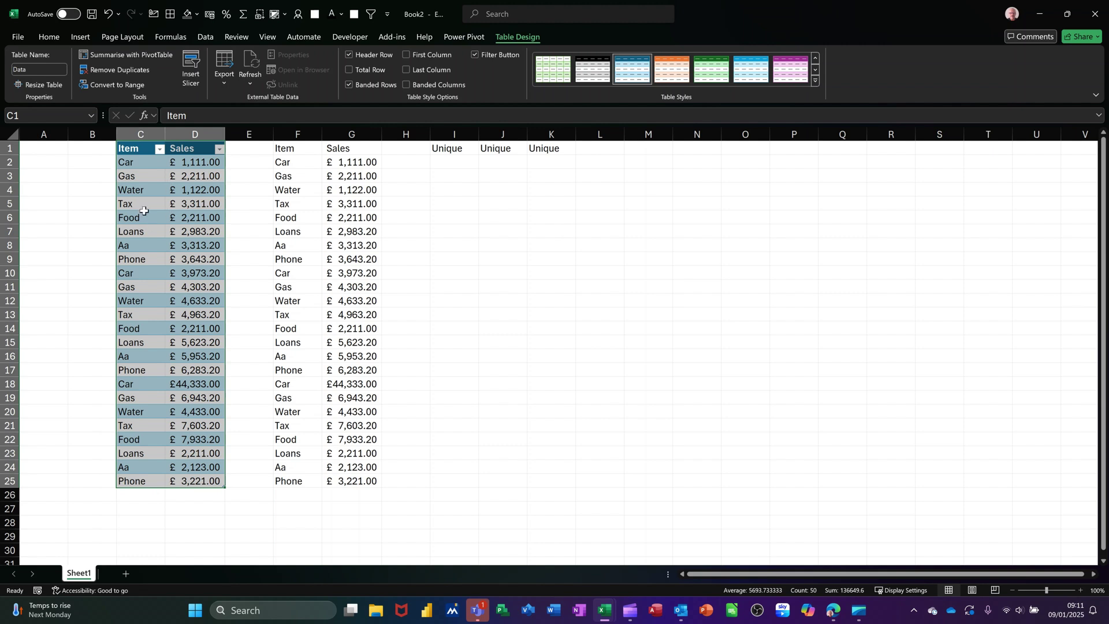
- Enter =UNIQUE(F2:F25) in cell I2 to list the distinct items from the plain range
click(454, 158)
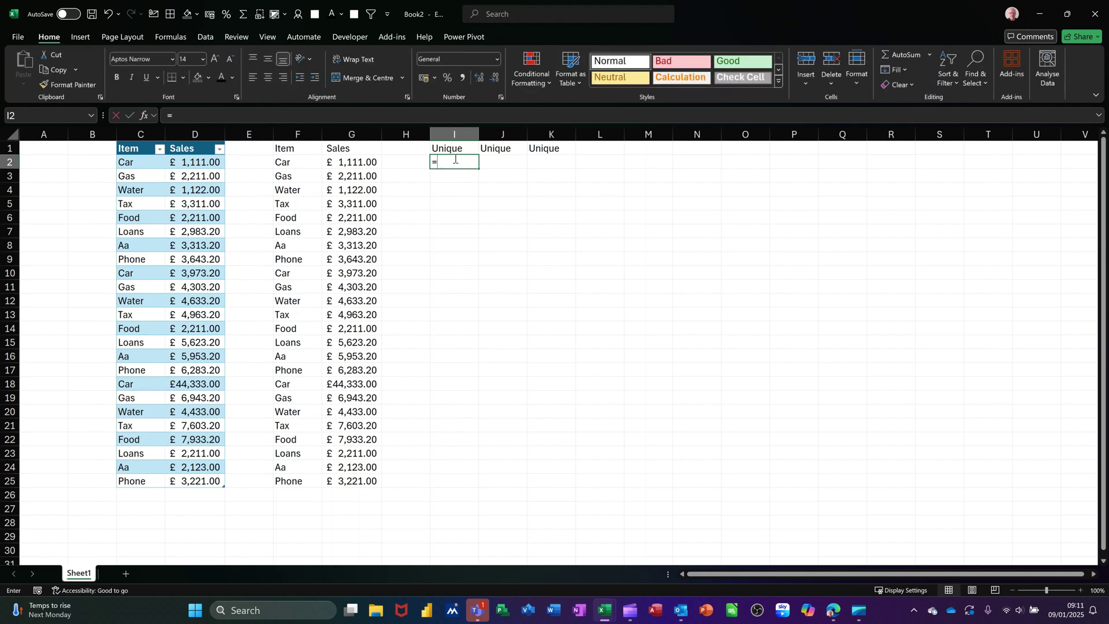
text(=uni)
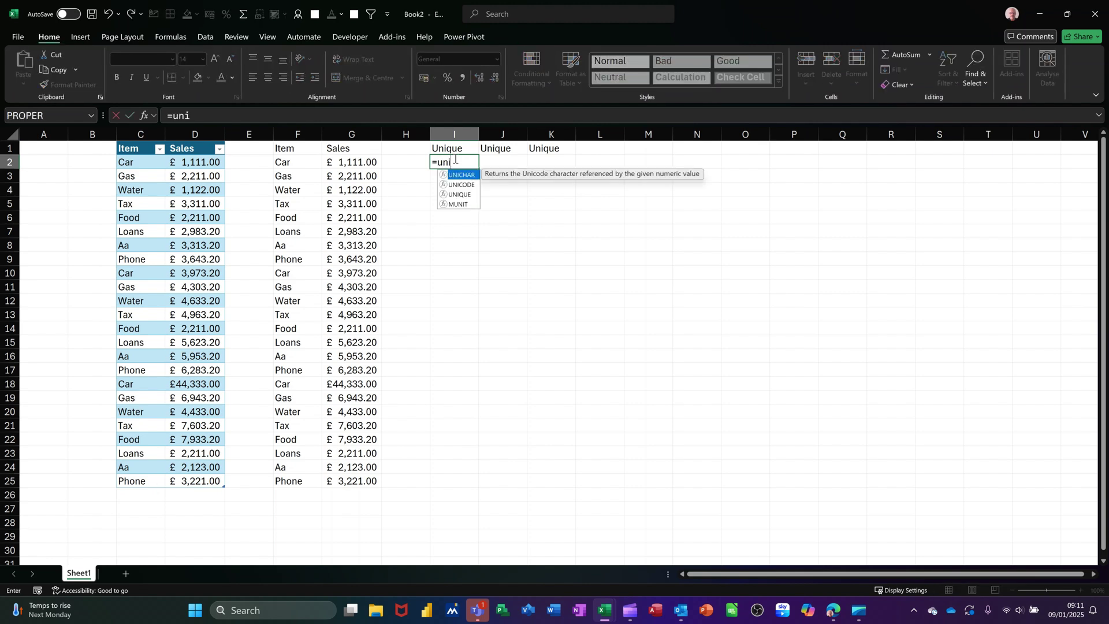
double_click(454, 195)
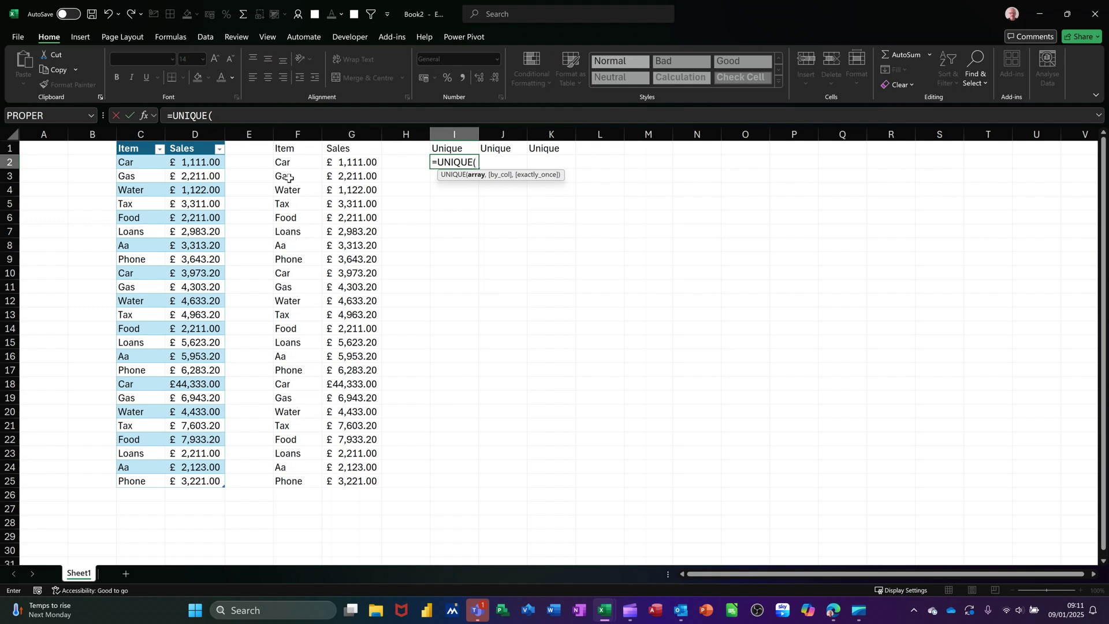
drag(288, 162, 285, 479)
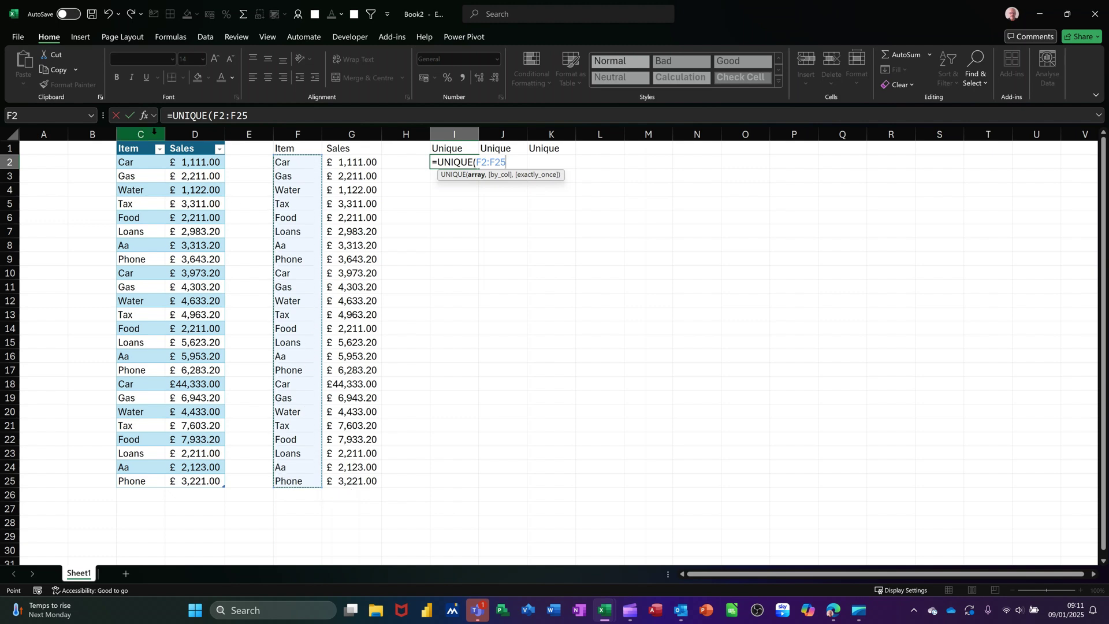
click(130, 116)
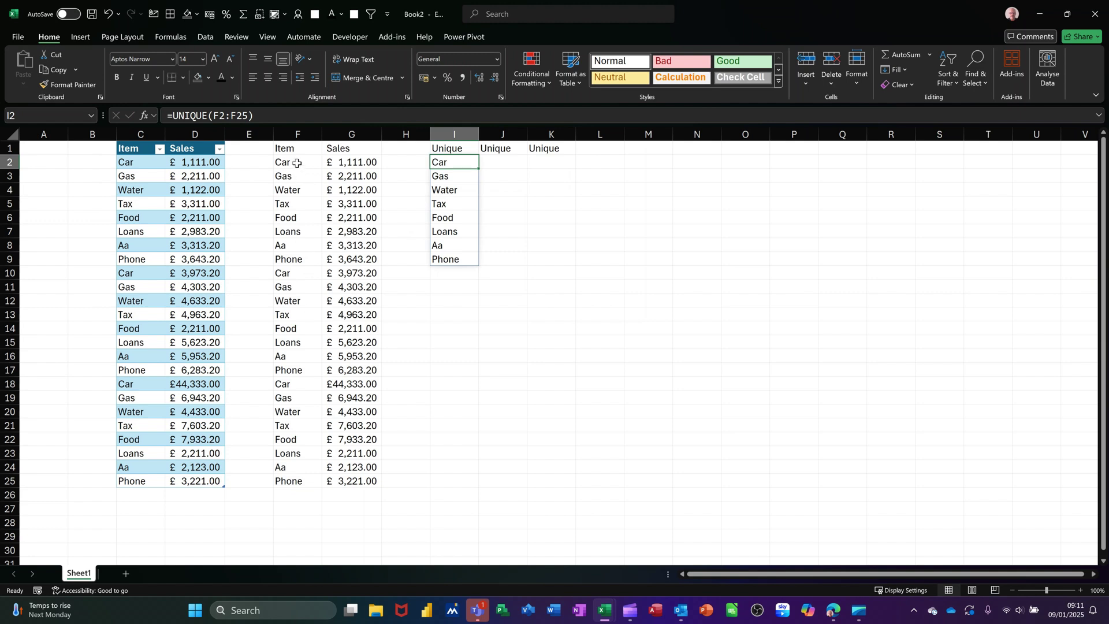
- Define the named range item for cells F2:F25
drag(294, 161, 284, 483)
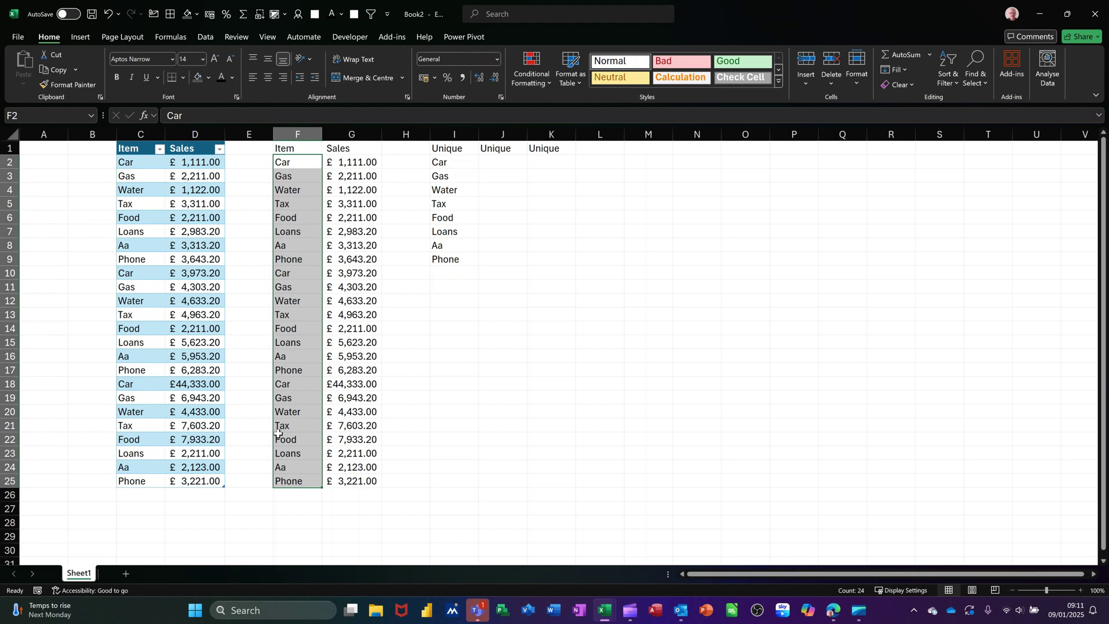
click(43, 116)
text(item)
key(Return)
- Enter =UNIQUE(item) in cell J2 to list the distinct items from the named range
click(499, 165)
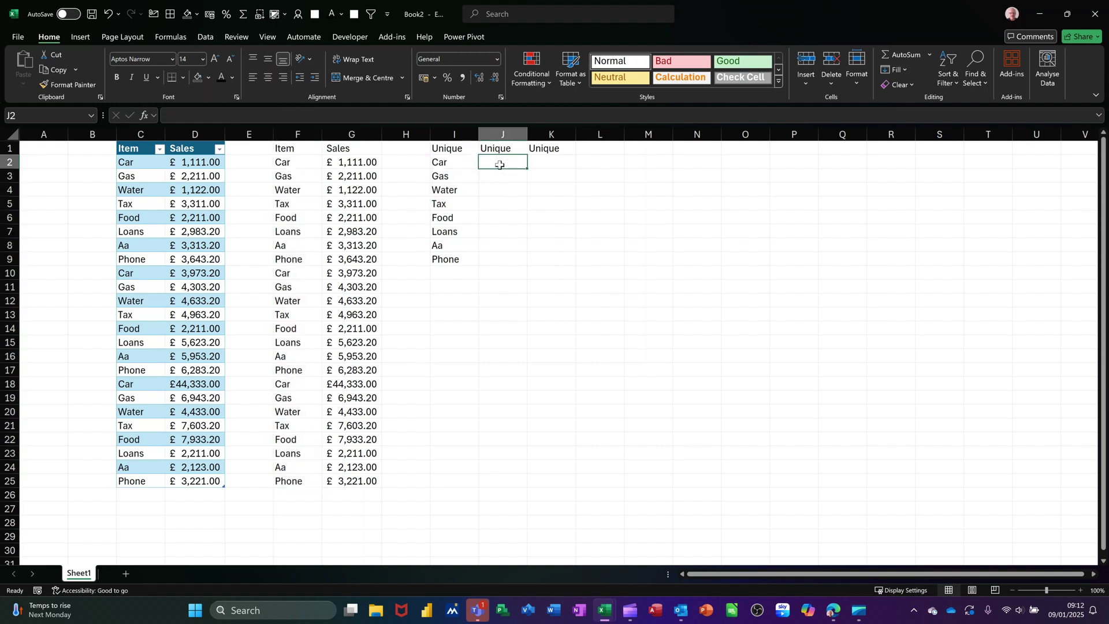
text(=uni)
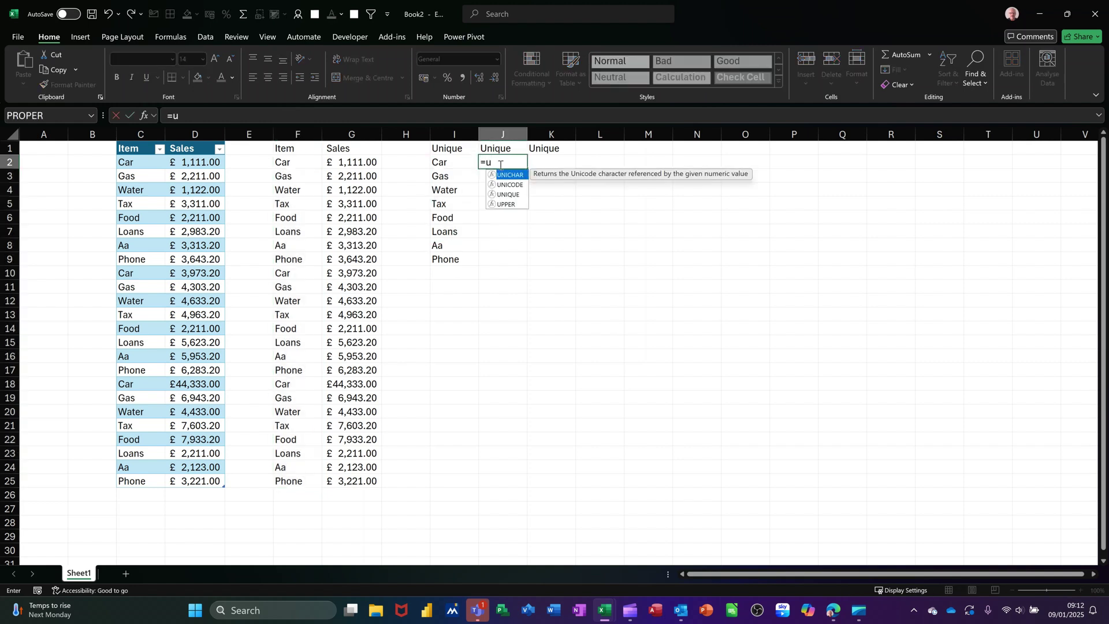
double_click(518, 196)
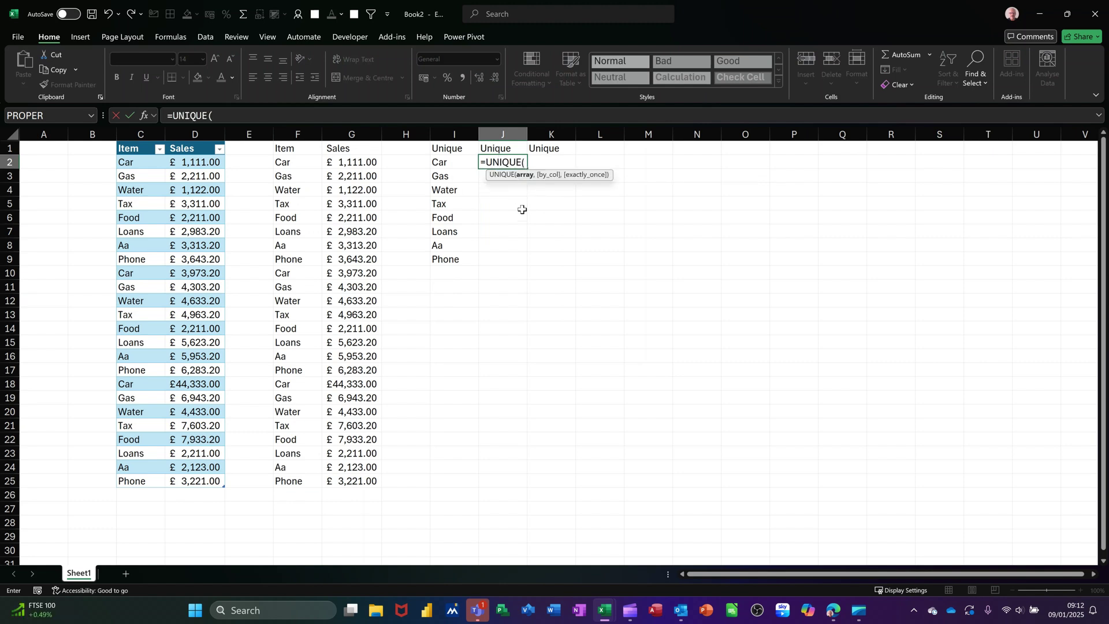
text(item)
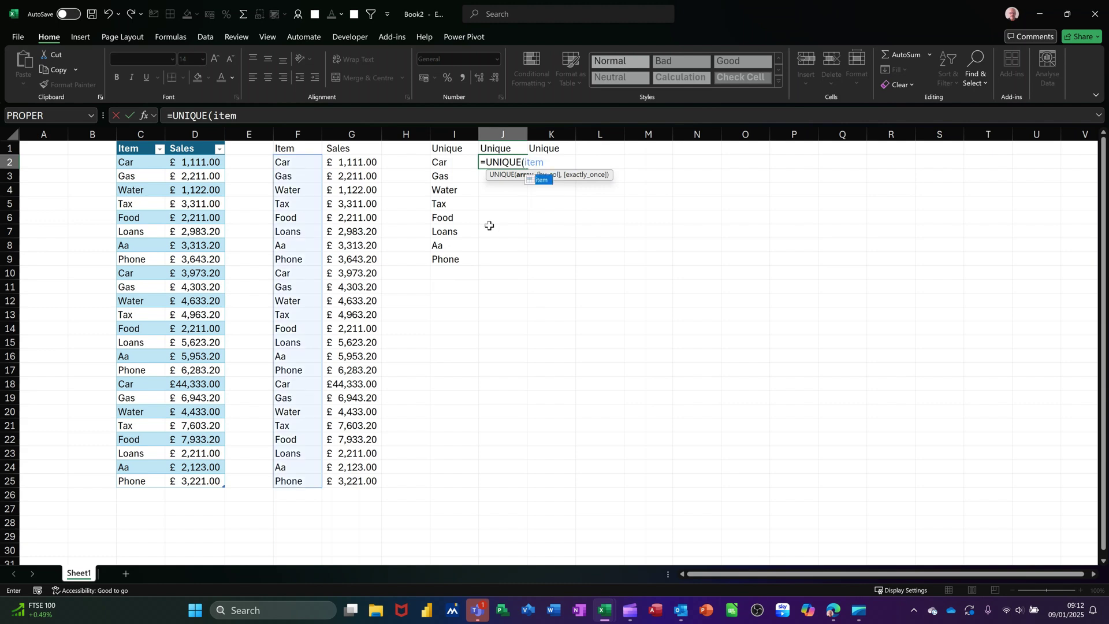
click(130, 119)
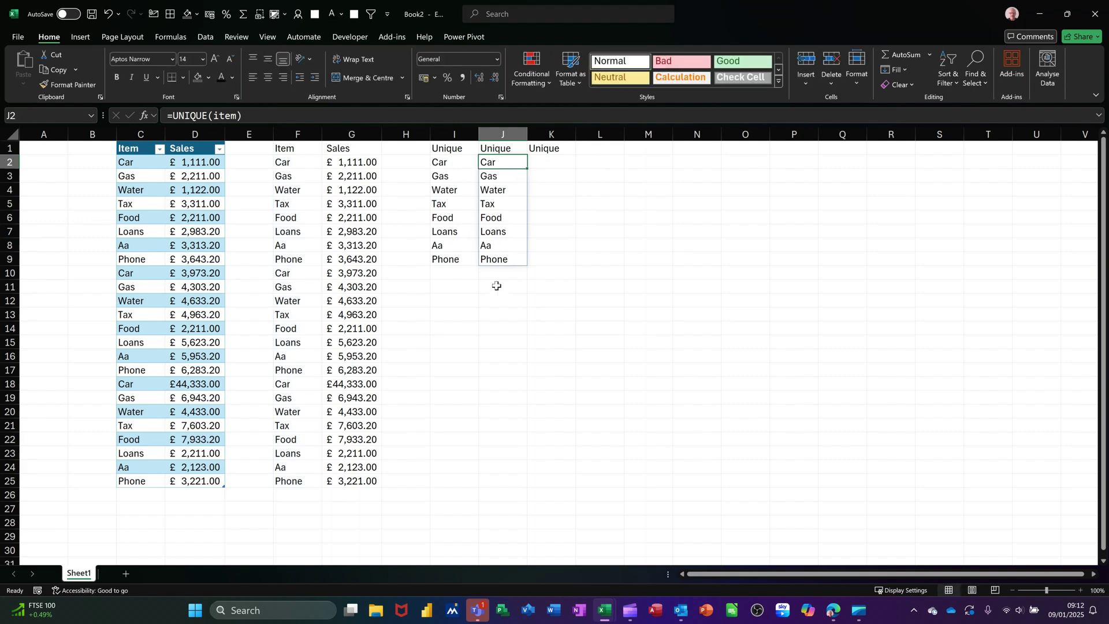
- Enter =UNIQUE(Data[Item]) in cell K2, referencing the table's whole Item column rather than its header or a single row
click(555, 166)
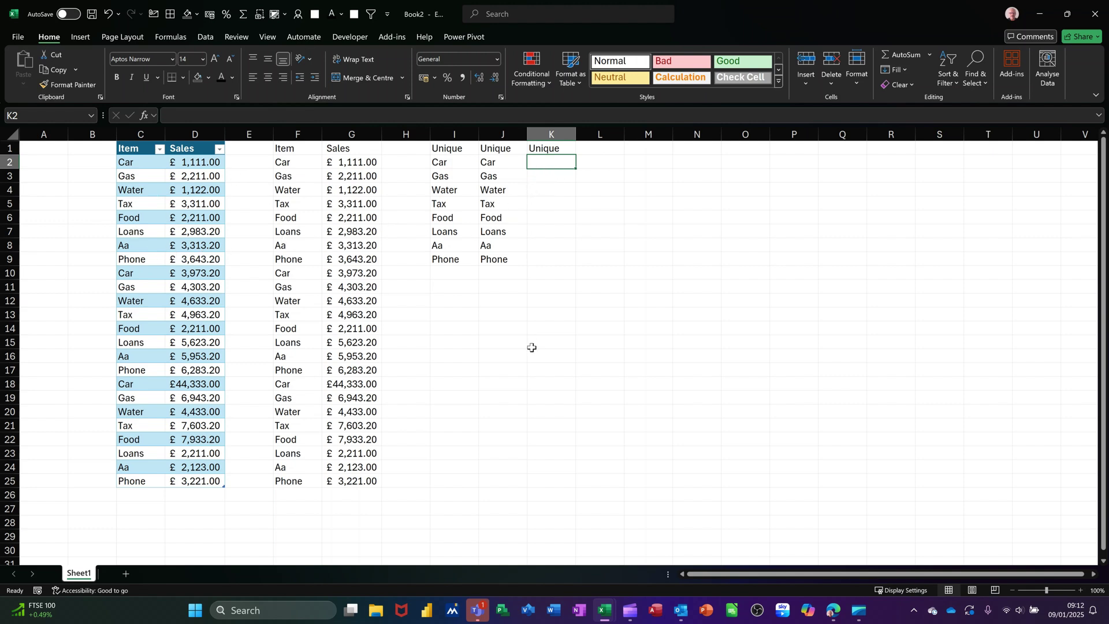
text(=uni)
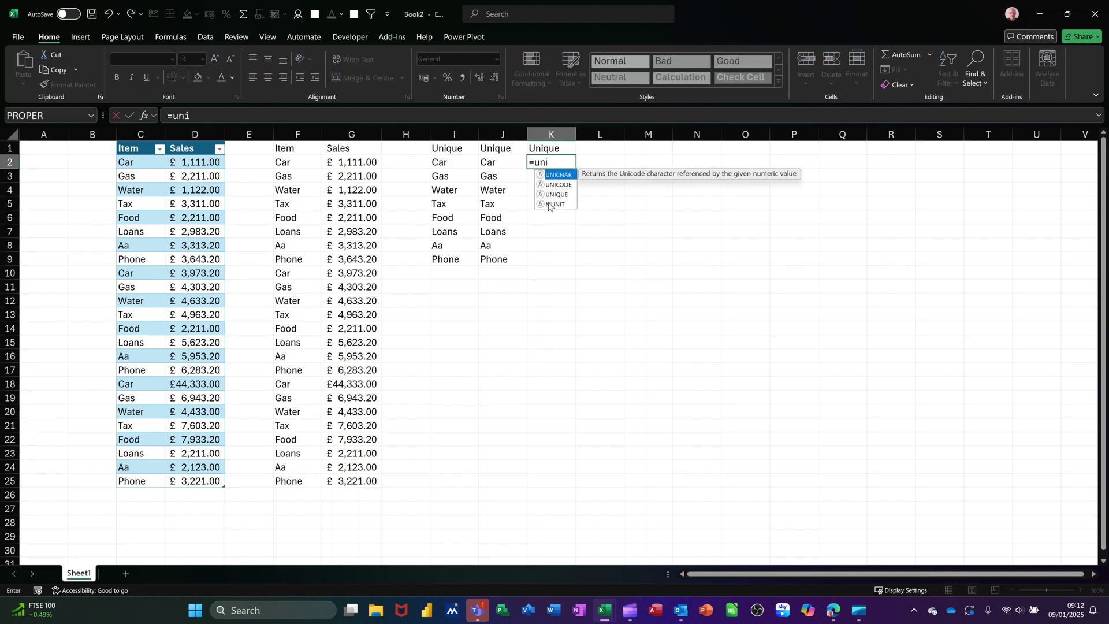
click(548, 197)
double_click(548, 197)
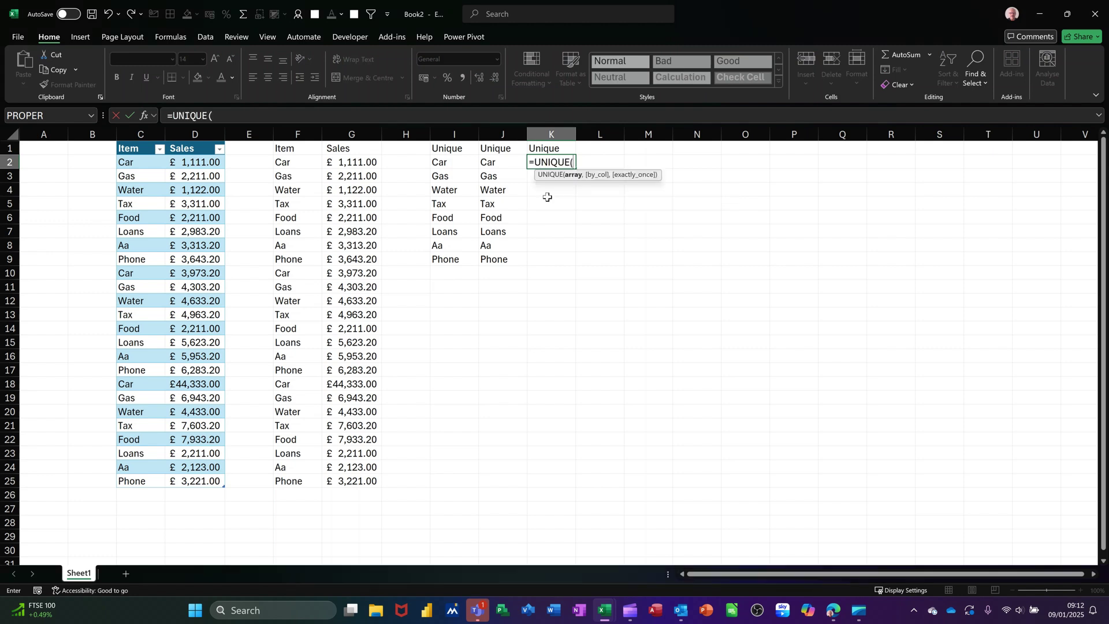
click(134, 149)
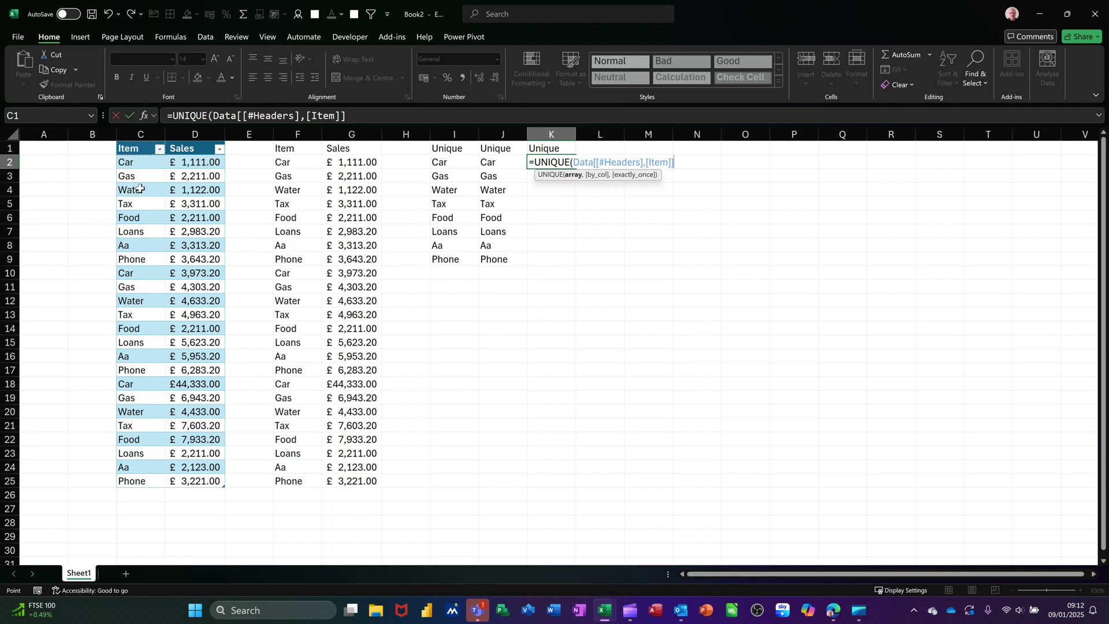
key(BackSpace)
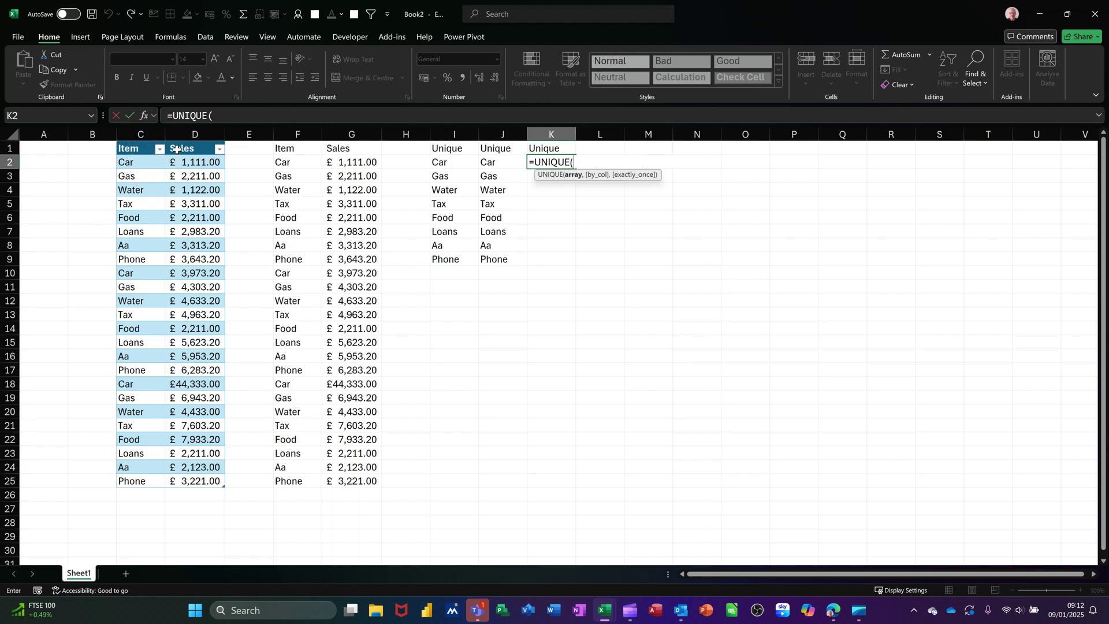
click(137, 160)
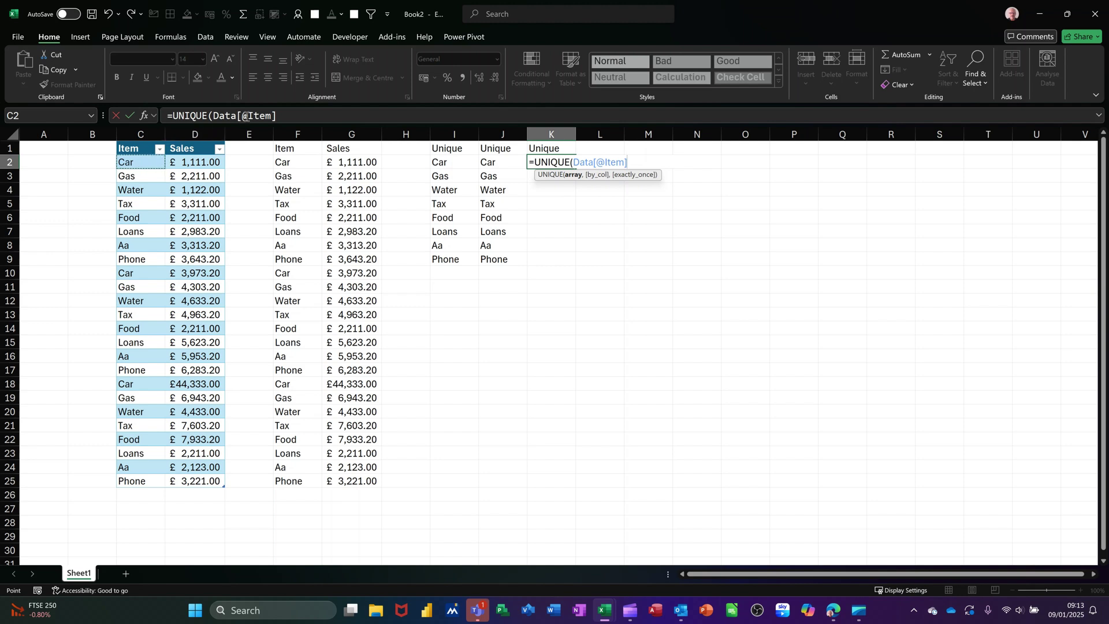
click(245, 118)
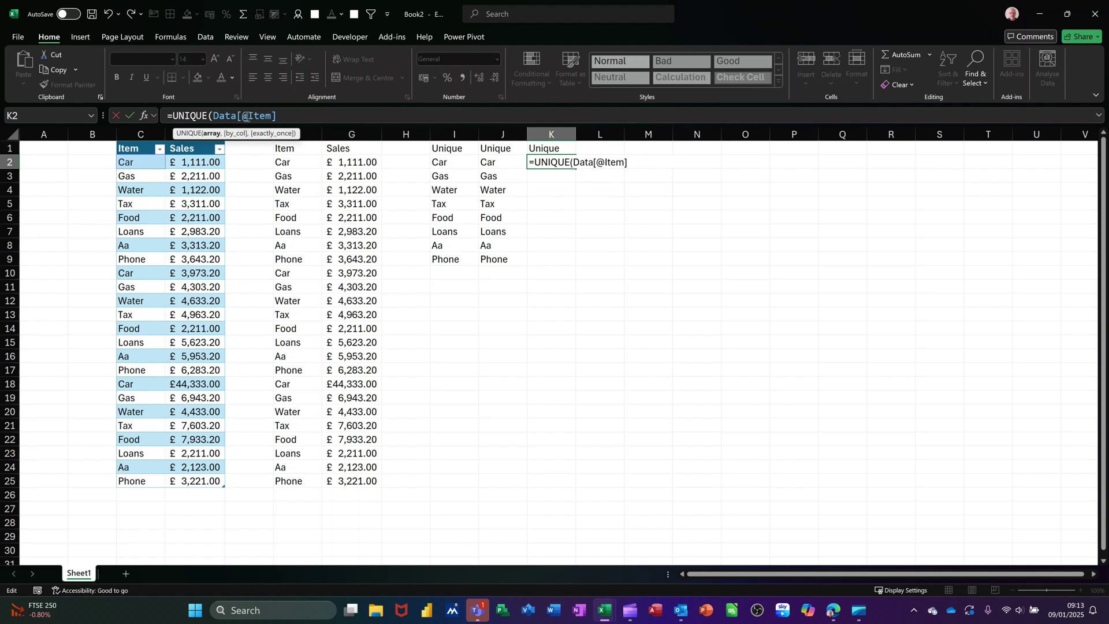
key(BackSpace)
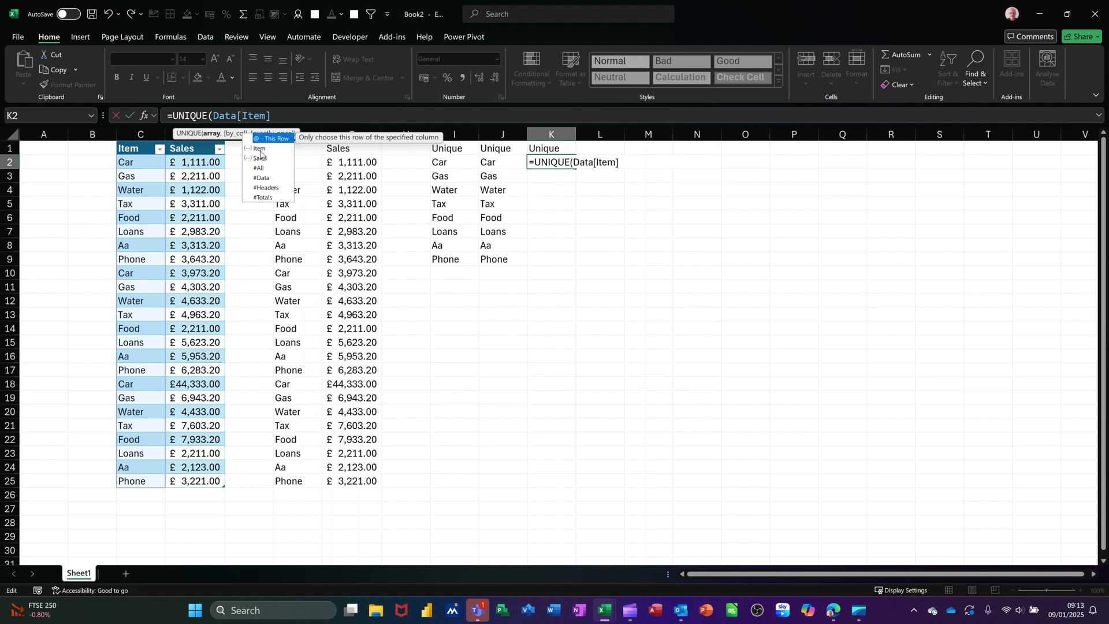
key(Escape)
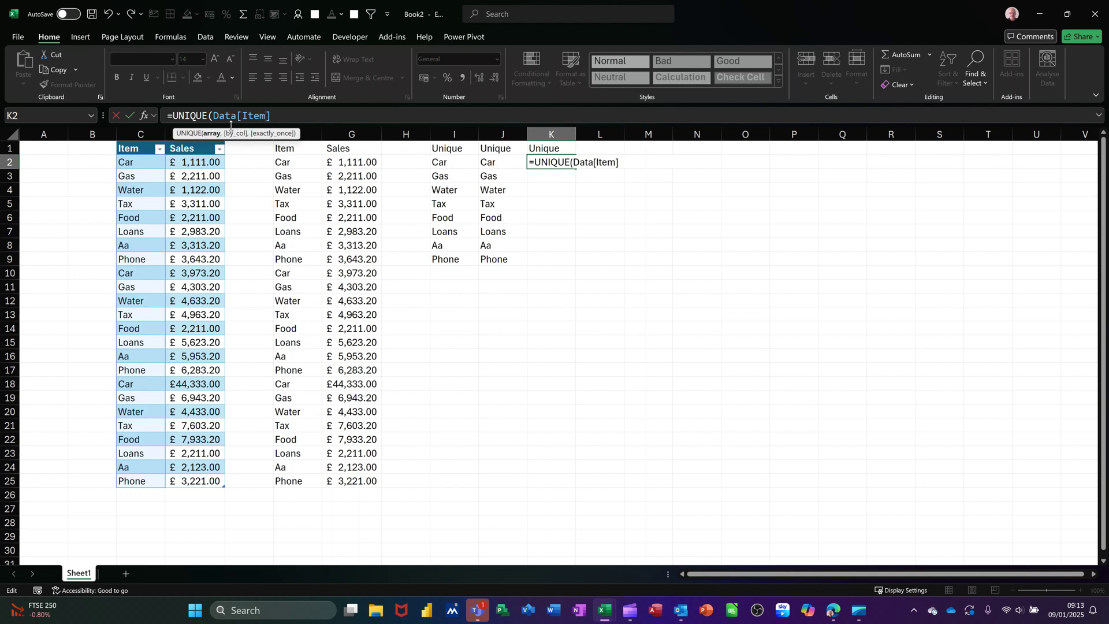
click(131, 117)
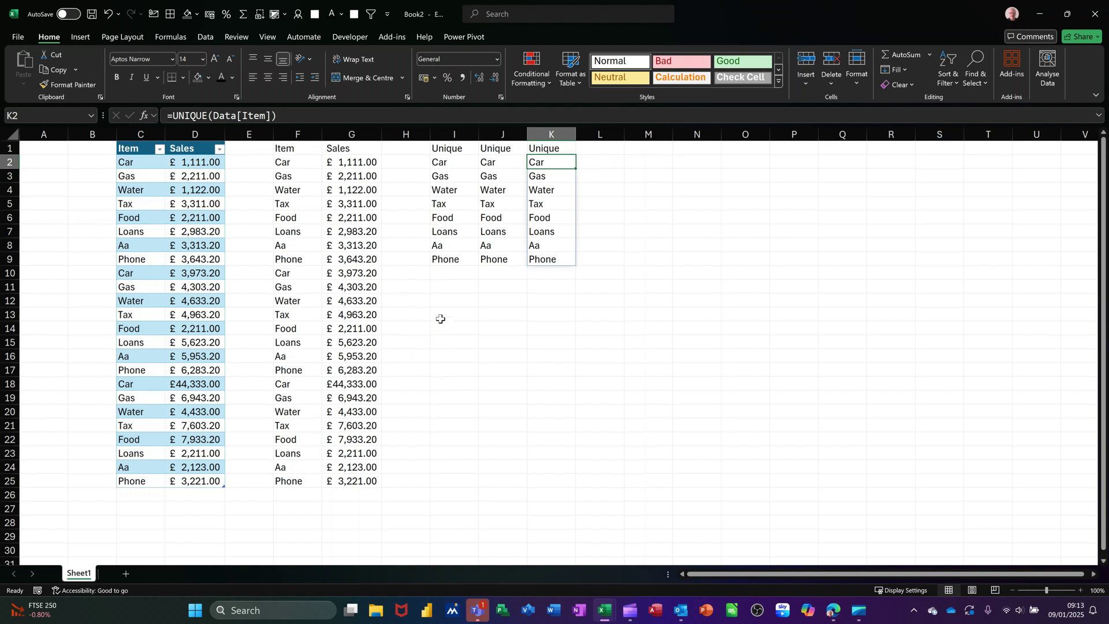
- Add a new item, test, in cell C26 directly beneath the Data table
click(136, 495)
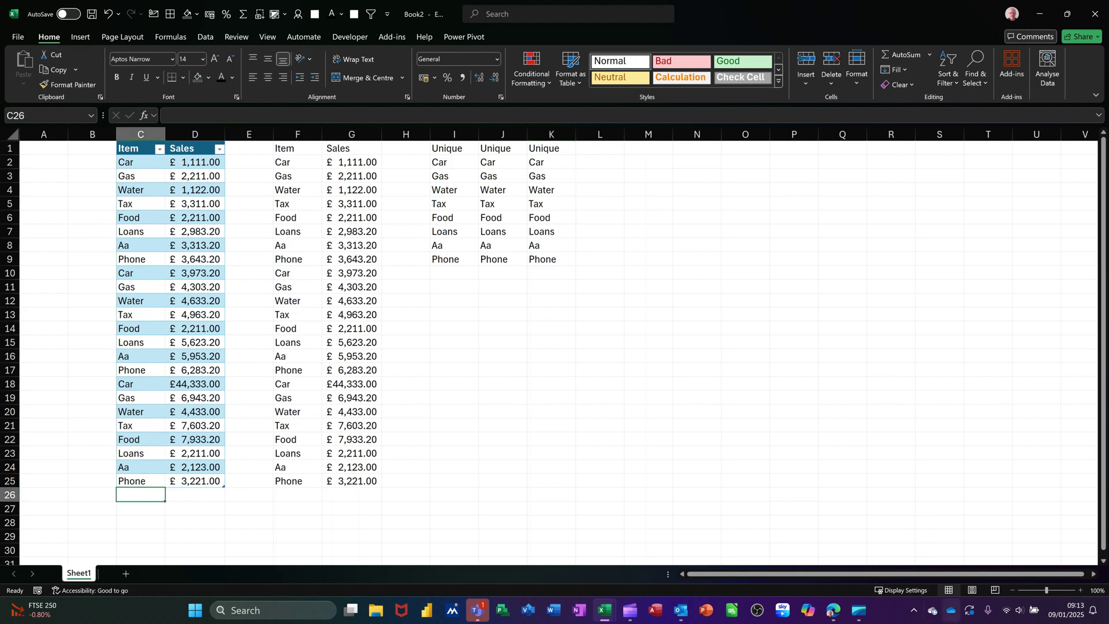
text(test)
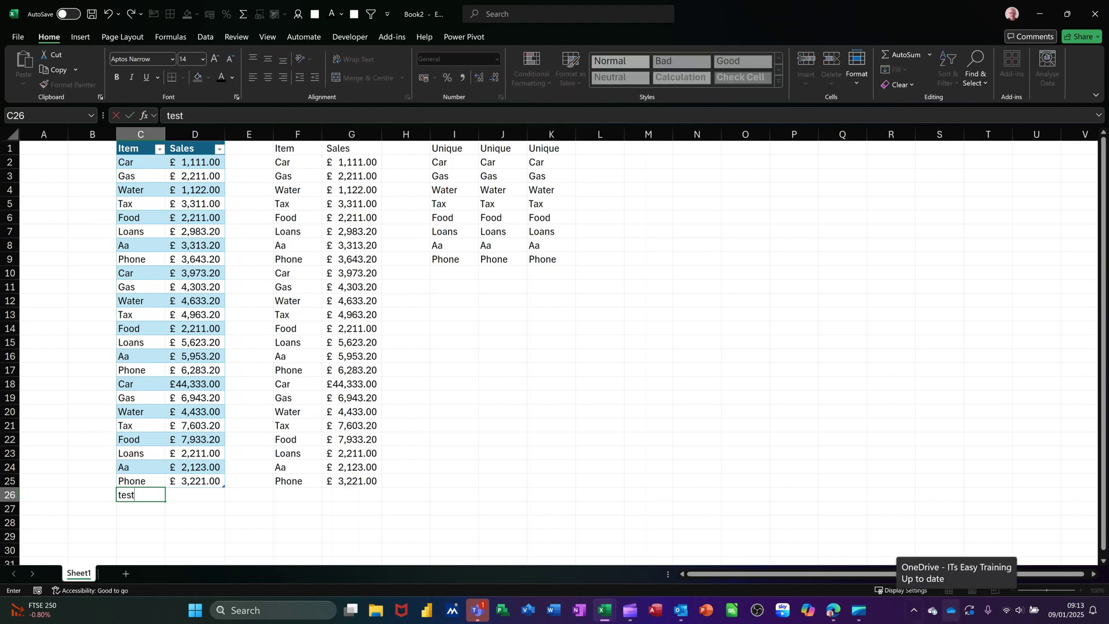
click(481, 340)
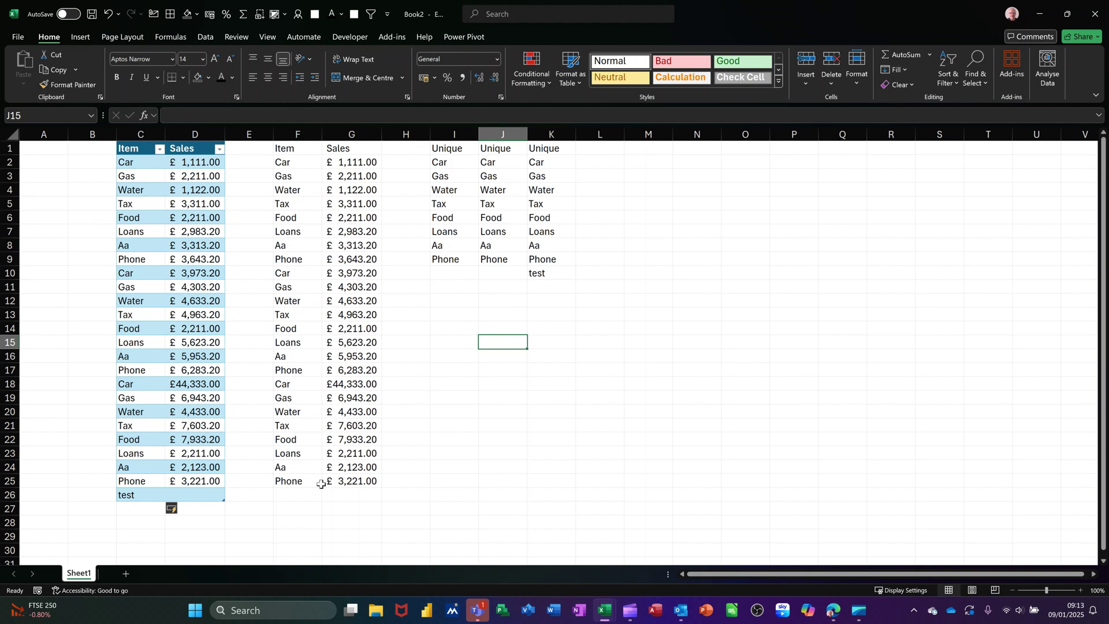
- Add test in cell F26 below the plain Item list, and check the last entry of the unique list in column I
click(292, 497)
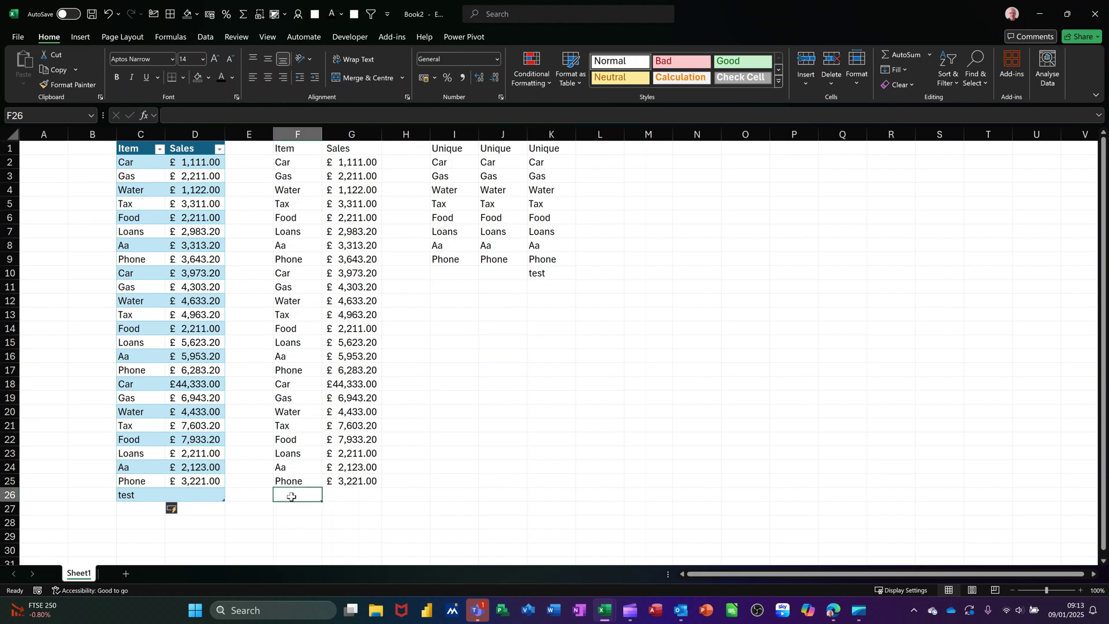
text(test)
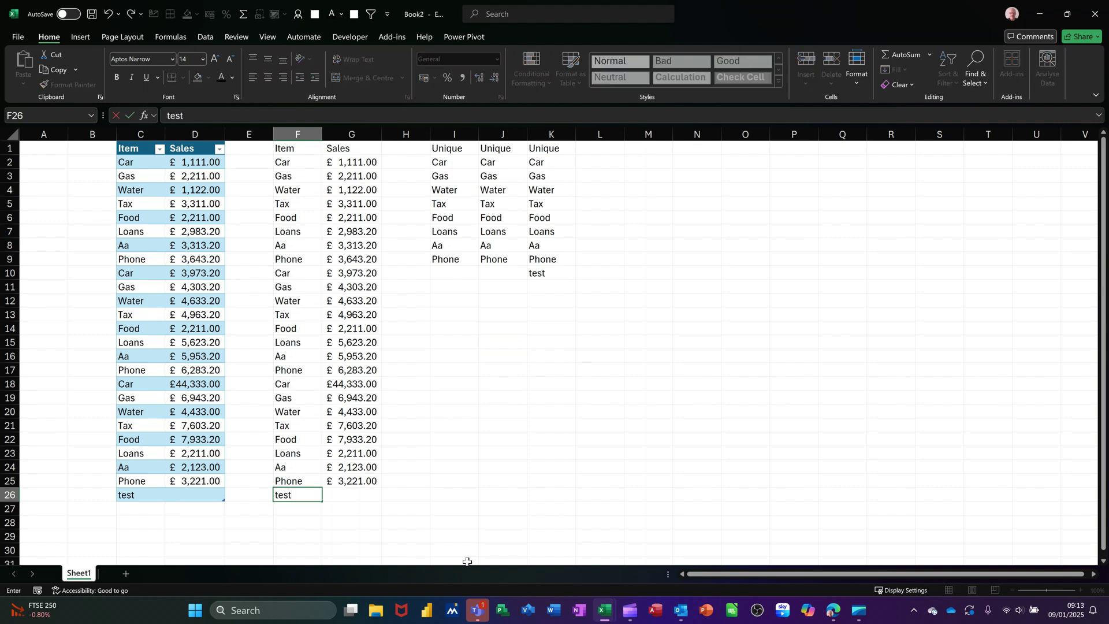
key(Return)
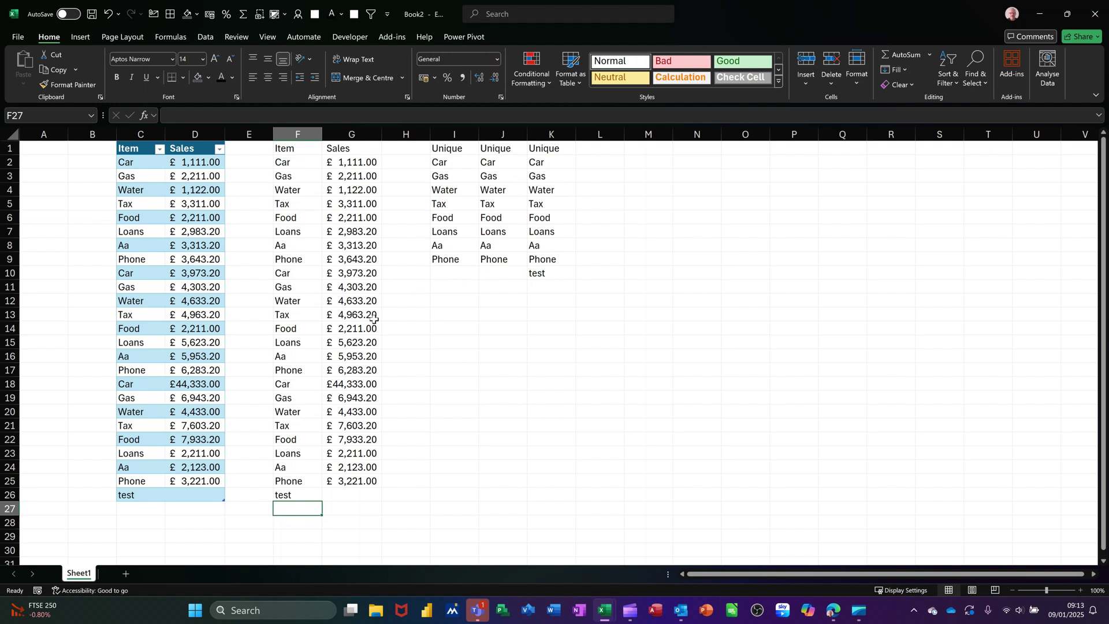
mouse_move(280, 483)
mouse_down()
mouse_move(345, 482)
mouse_move(293, 481)
mouse_up()
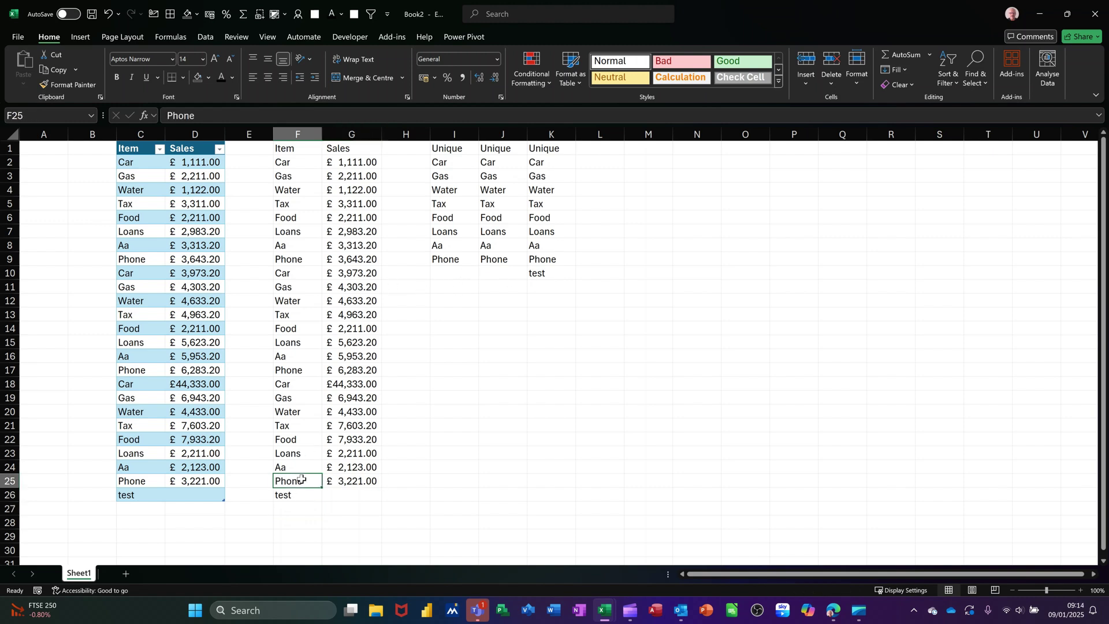
click(452, 256)
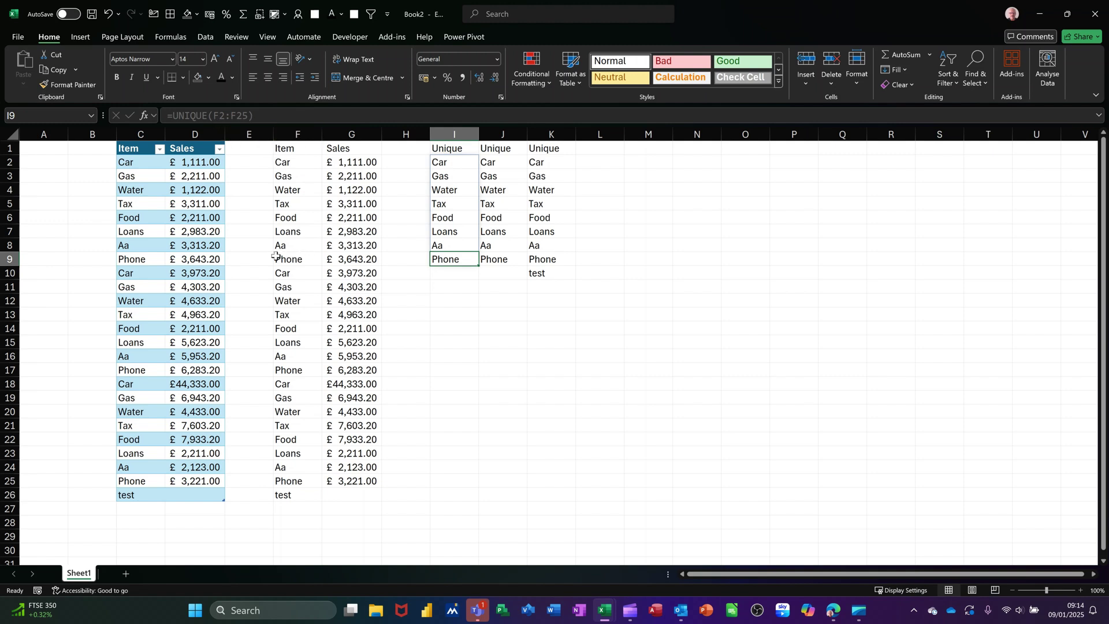
- Compare the UNIQUE formulas in J2 and K2 and how each handles the added test entry
click(291, 498)
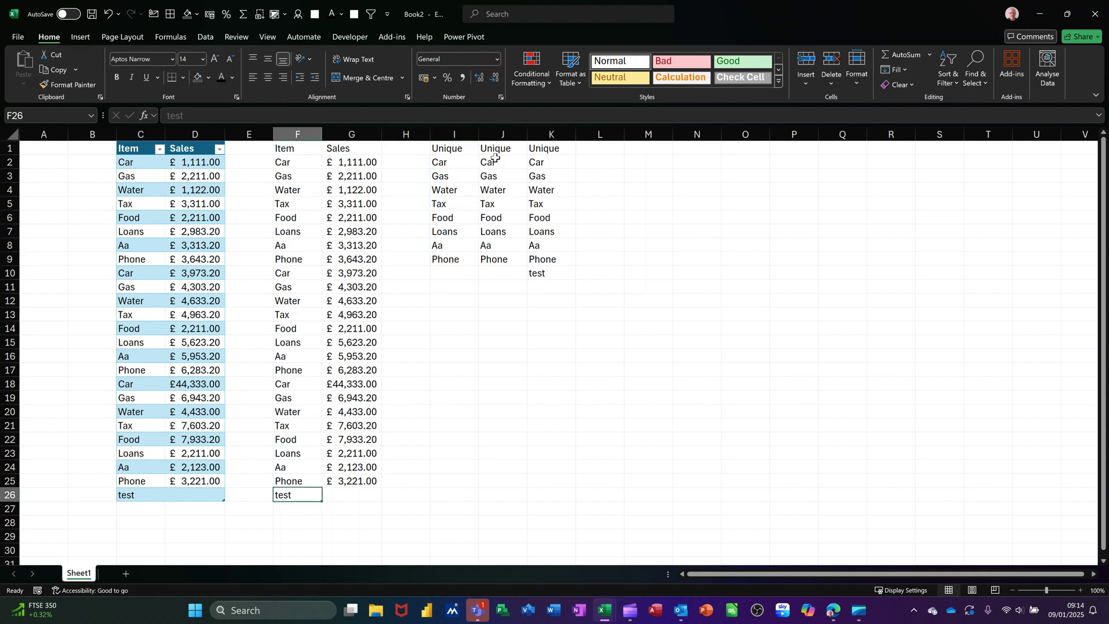
click(496, 159)
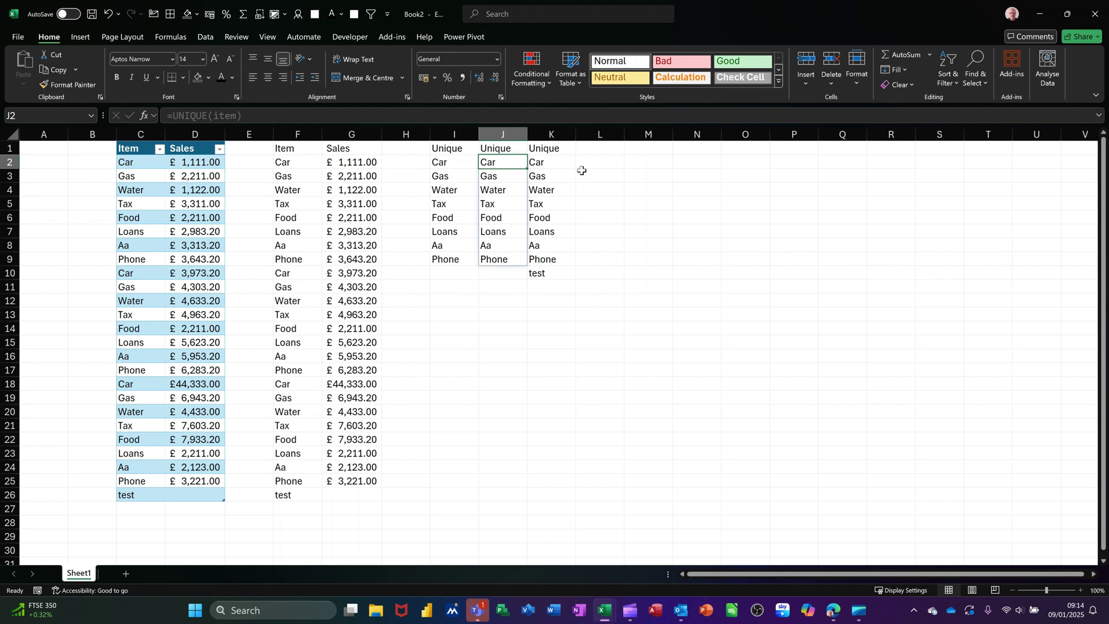
click(555, 162)
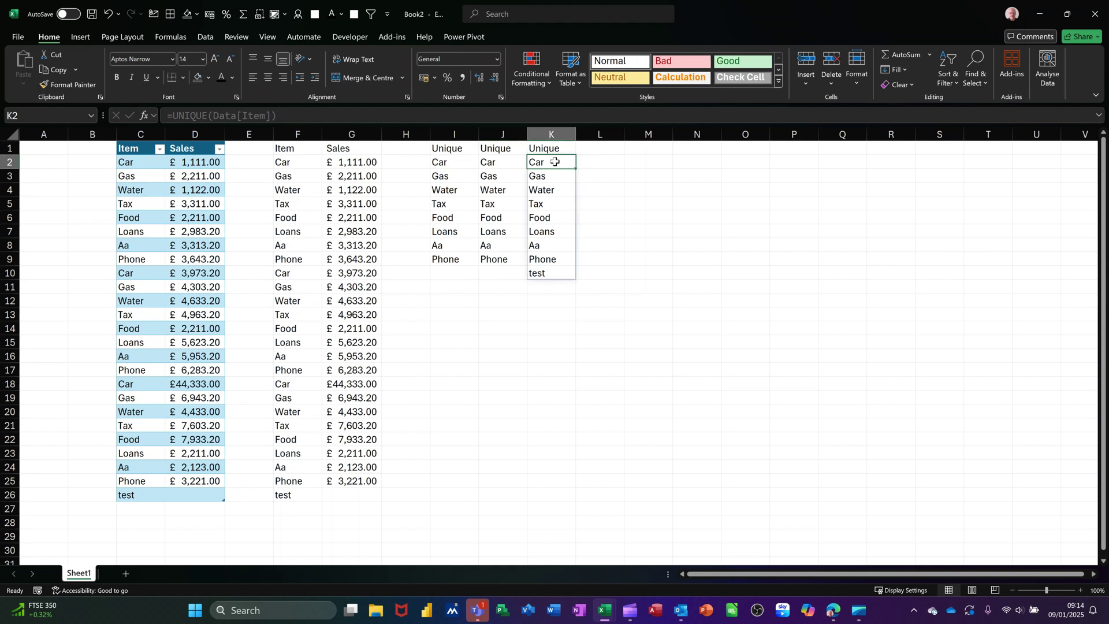
click(504, 165)
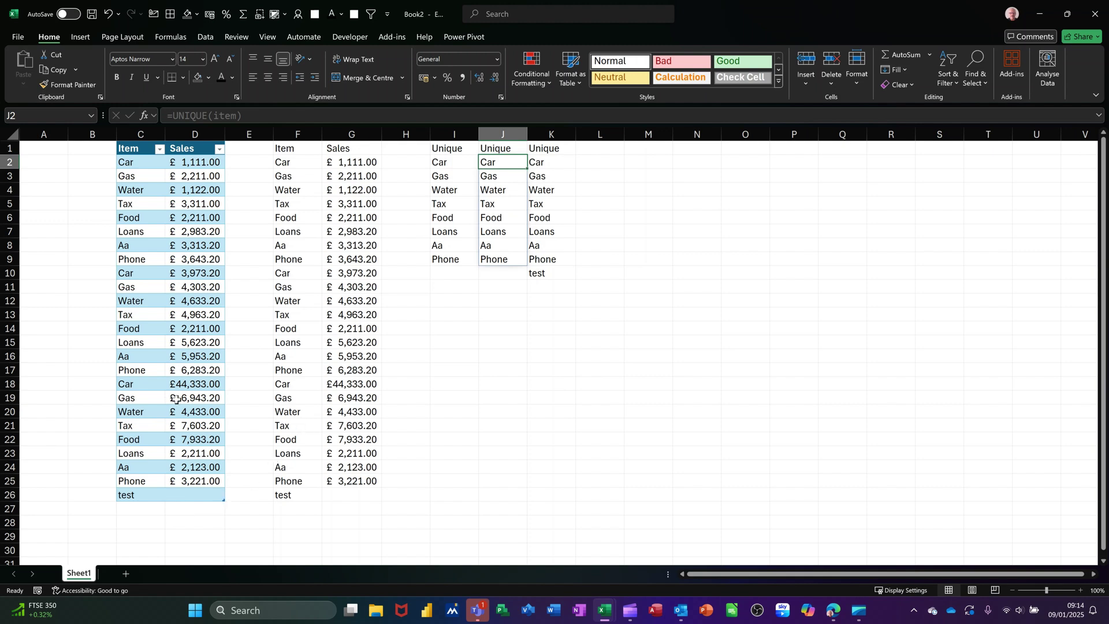
click(546, 167)
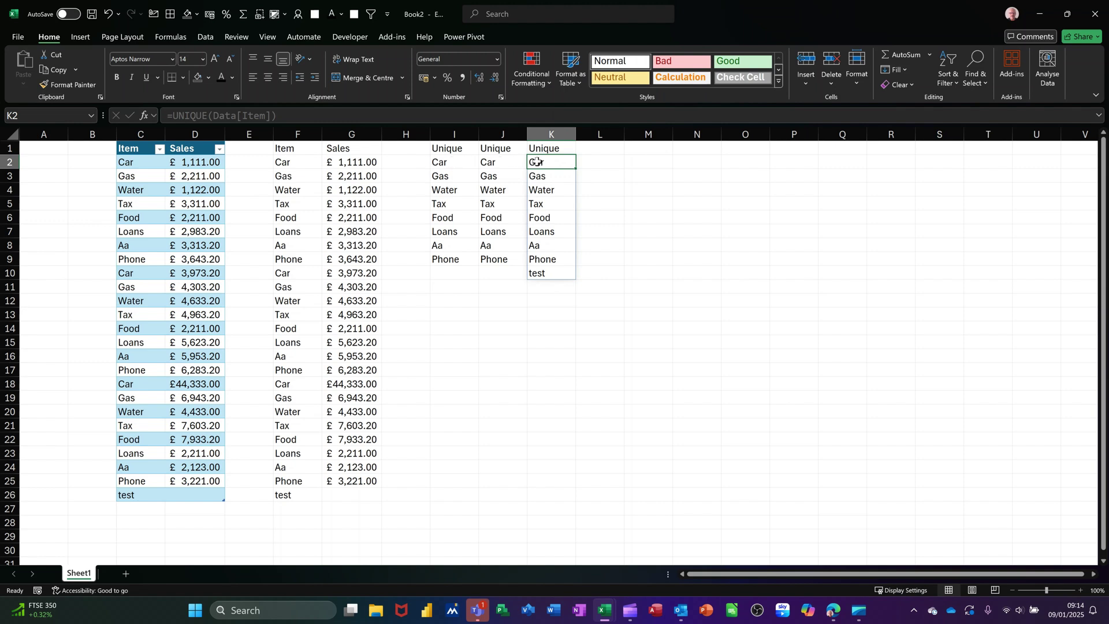
- Format the plain list in F1:G26 as a table with headers, using a light orange banded style
click(286, 164)
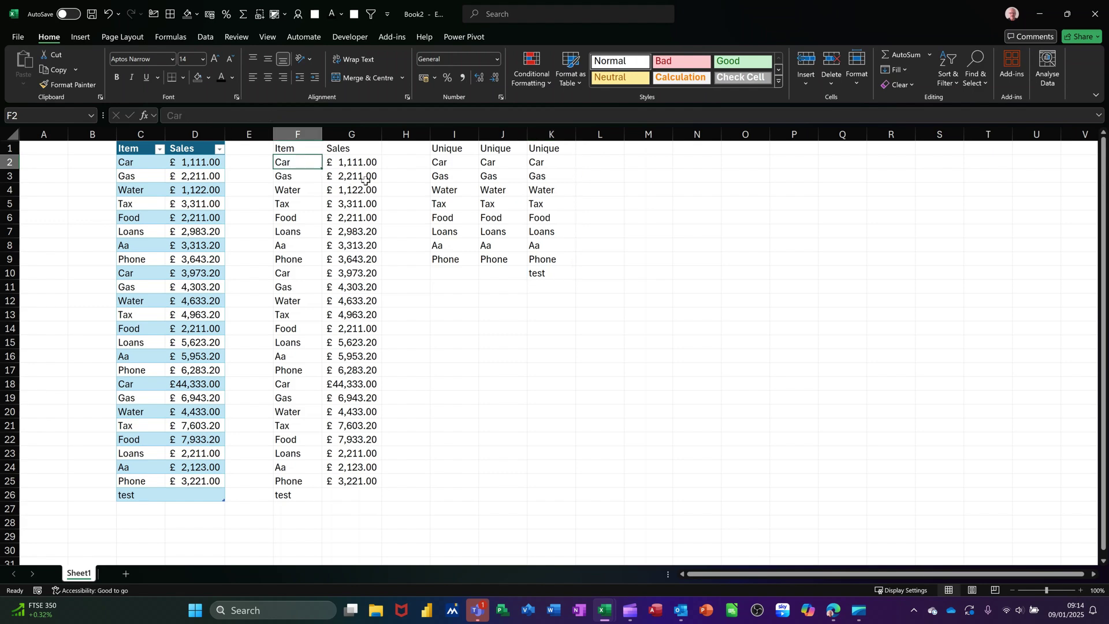
click(578, 84)
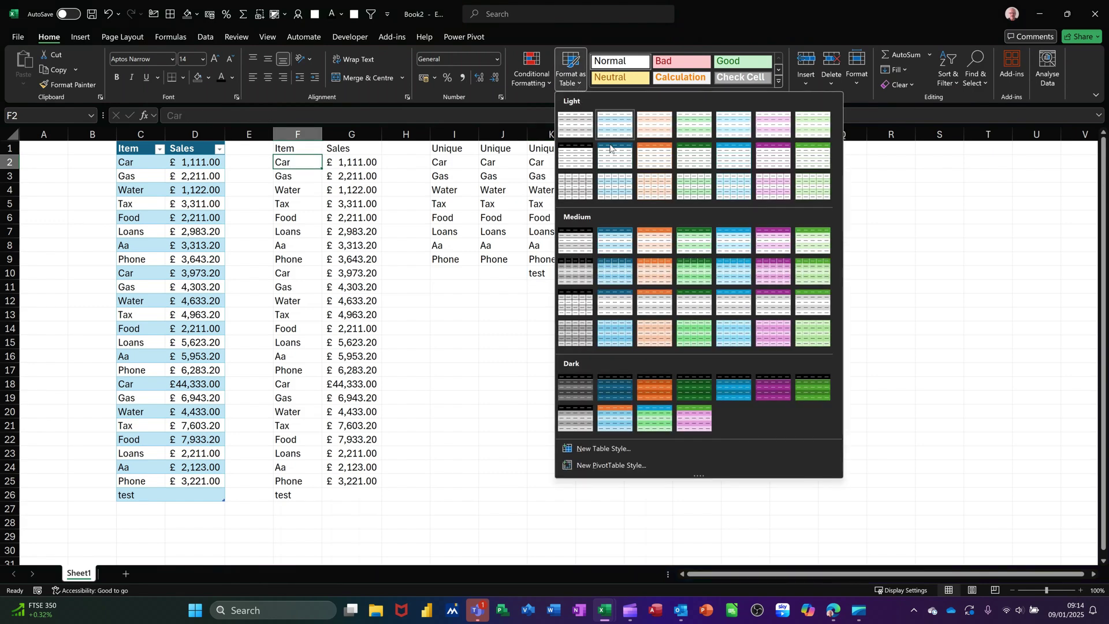
click(655, 185)
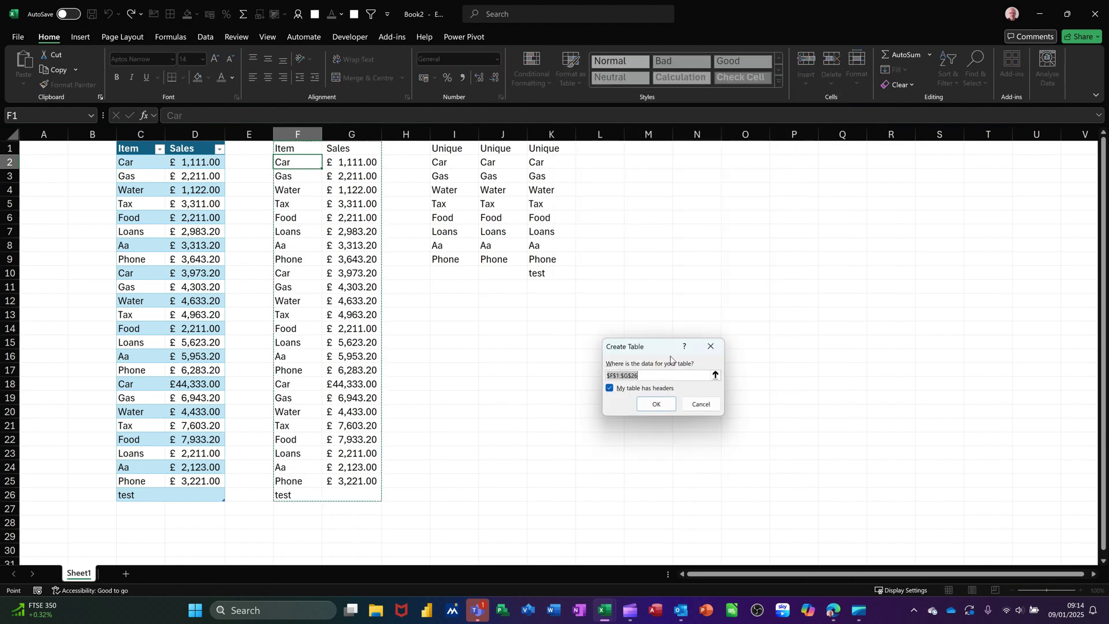
click(655, 404)
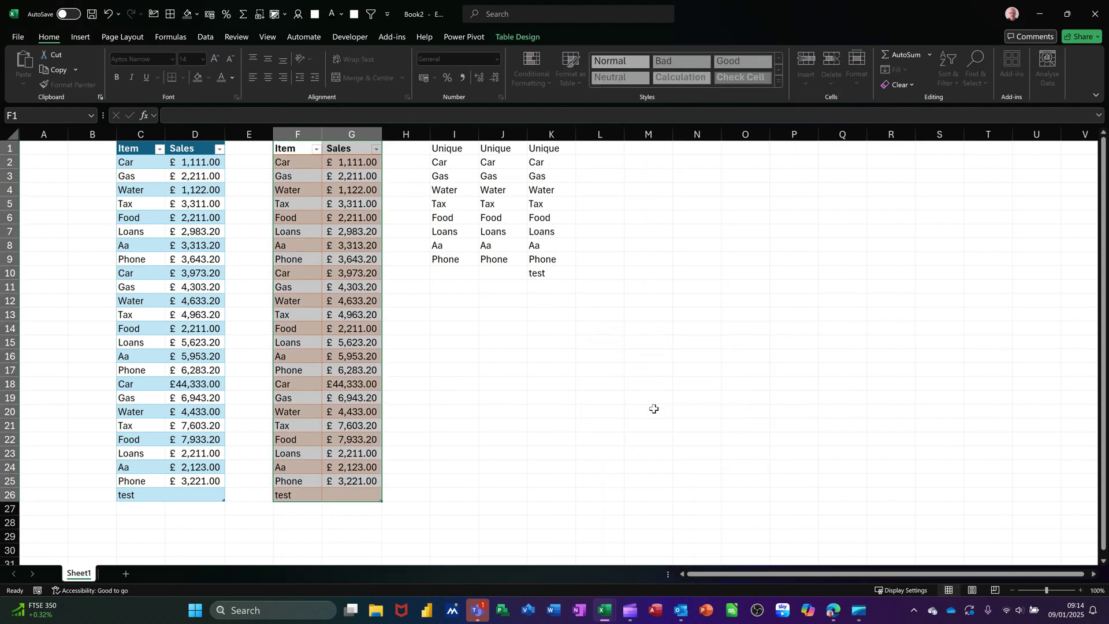
click(331, 259)
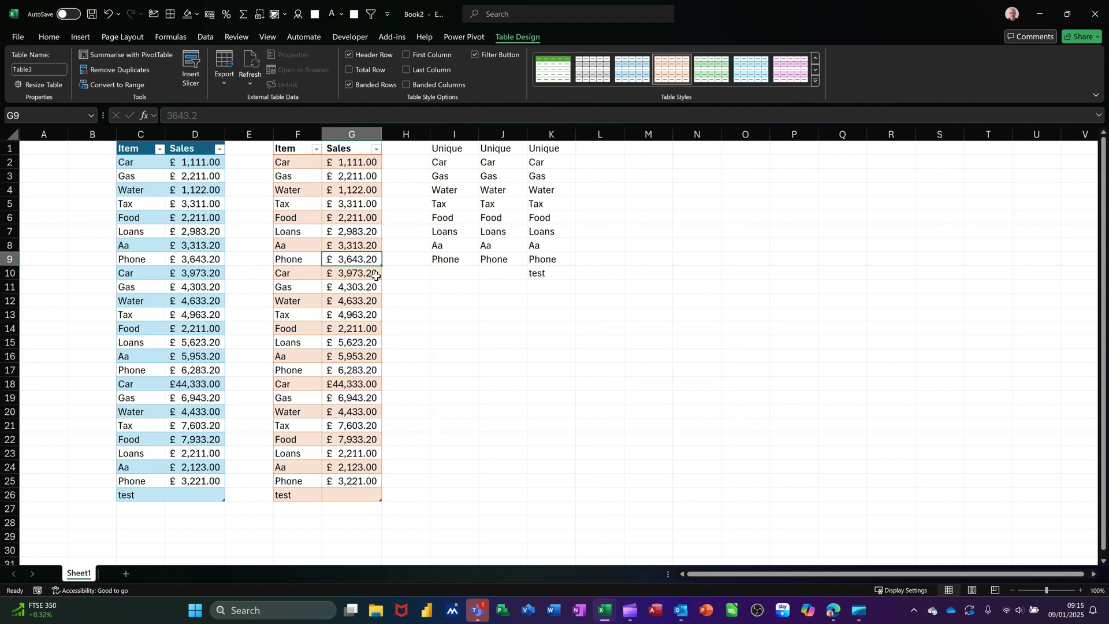
- Enter =UNIQUE(Table3[Item]) in cell L2, taking all item rows of the orange table as the array
click(605, 162)
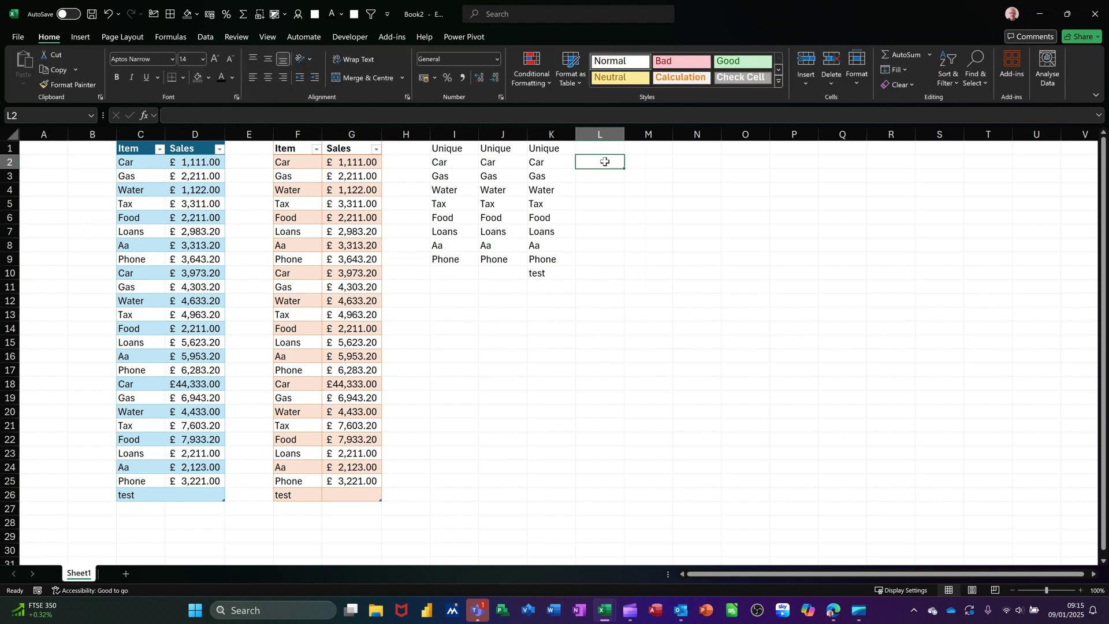
text(=uni)
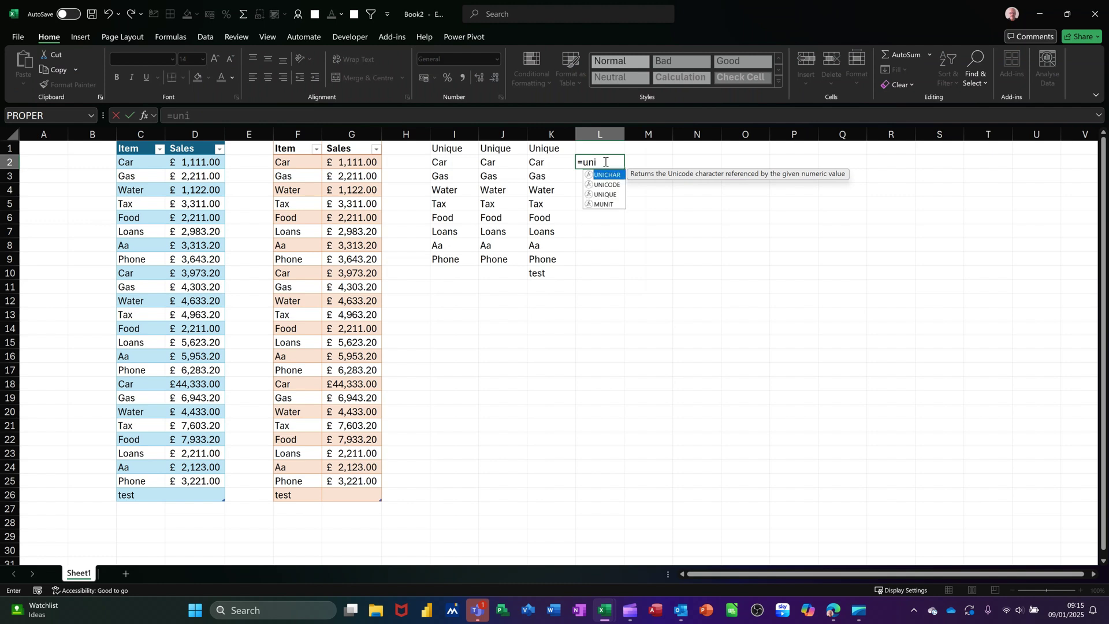
double_click(614, 195)
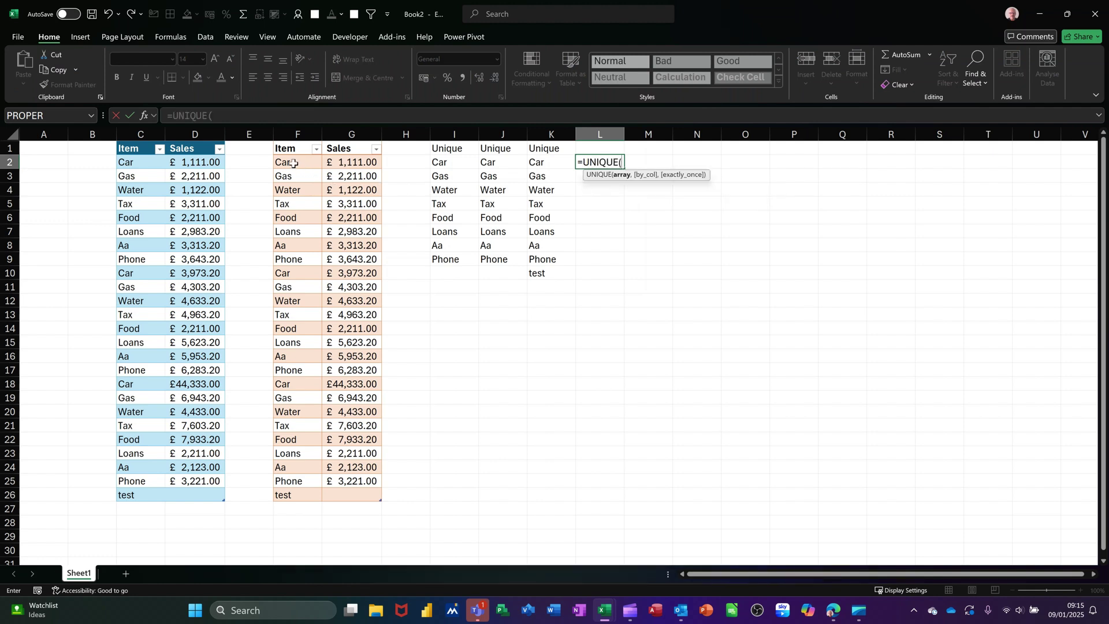
drag(294, 164, 280, 495)
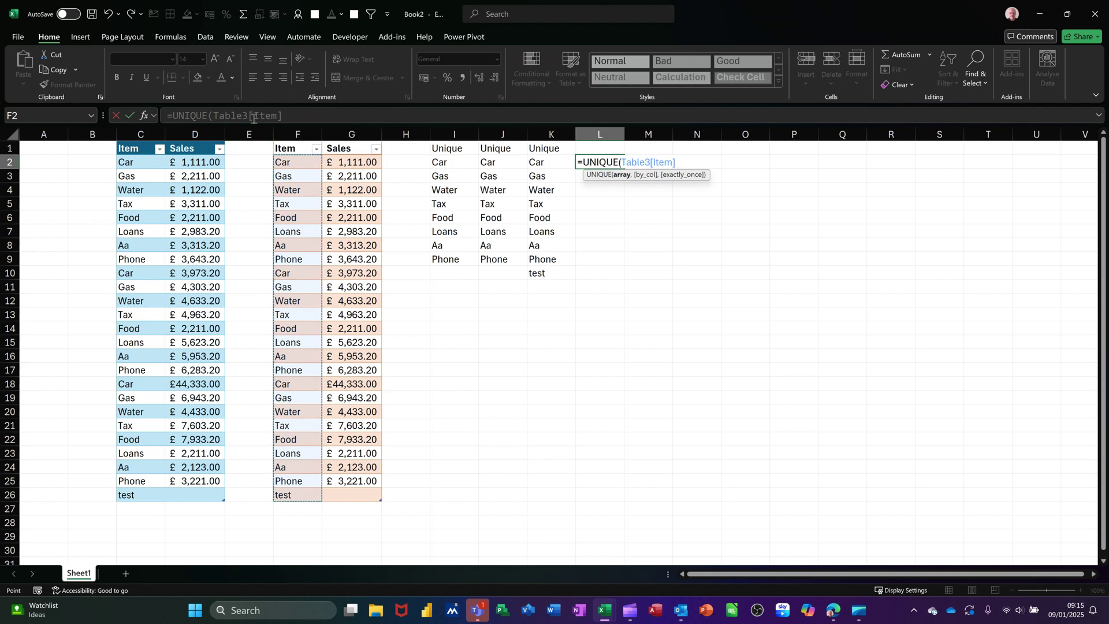
click(130, 117)
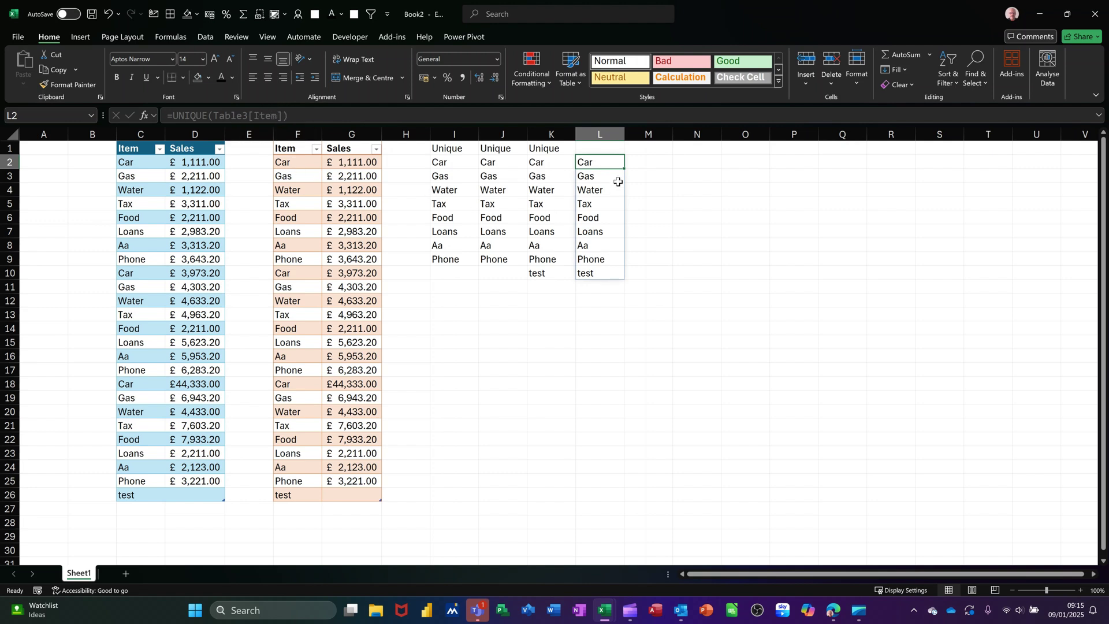
key(Delete)
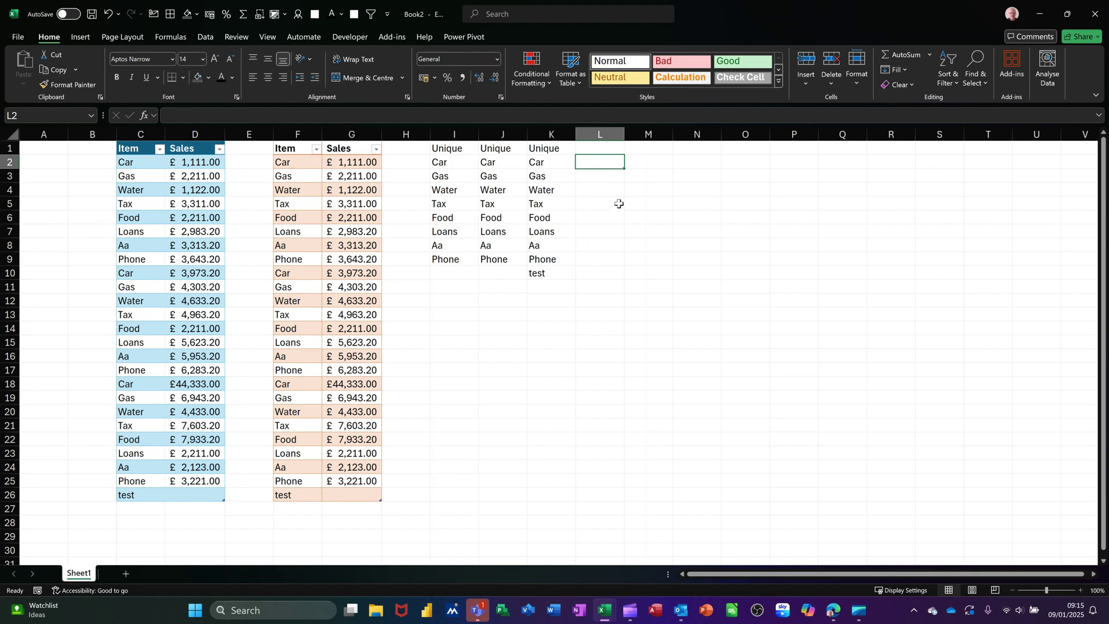
text(=uni)
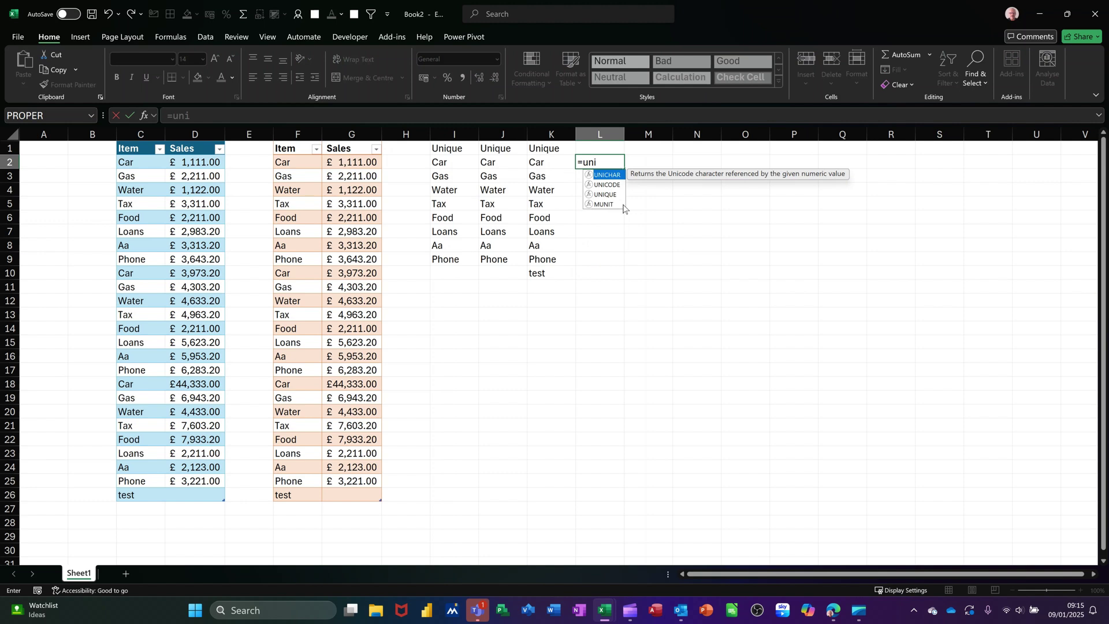
double_click(605, 194)
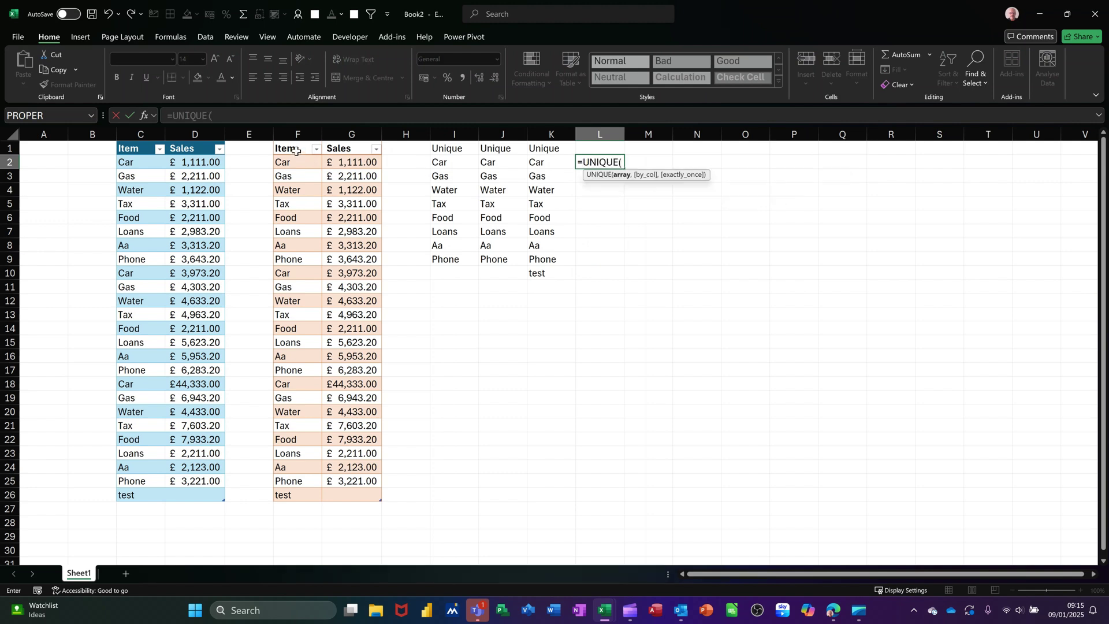
click(296, 150)
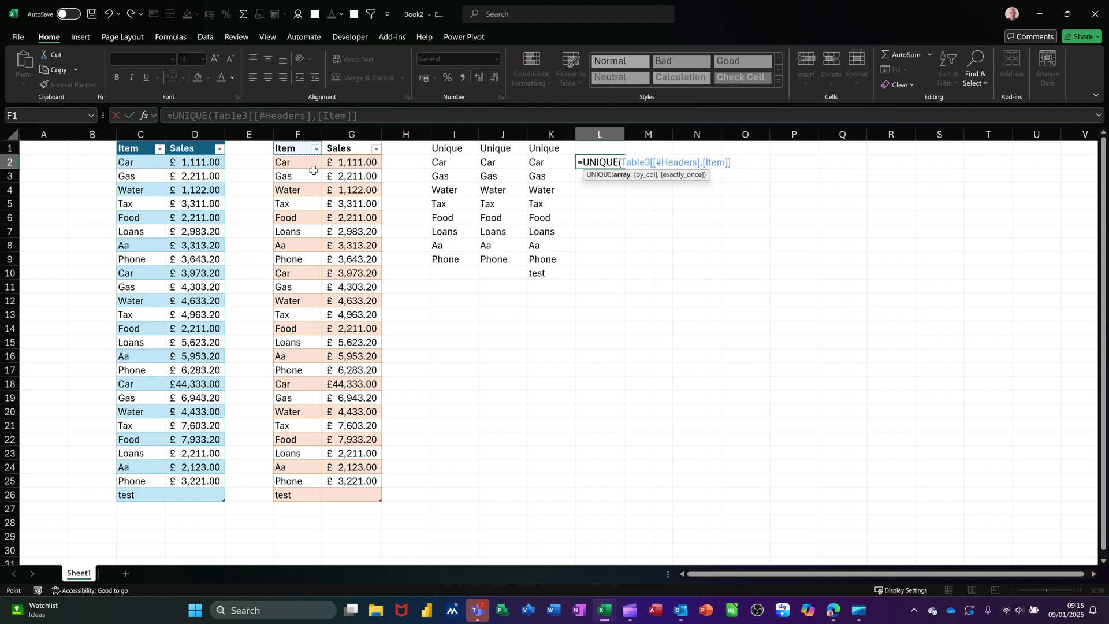
click(291, 165)
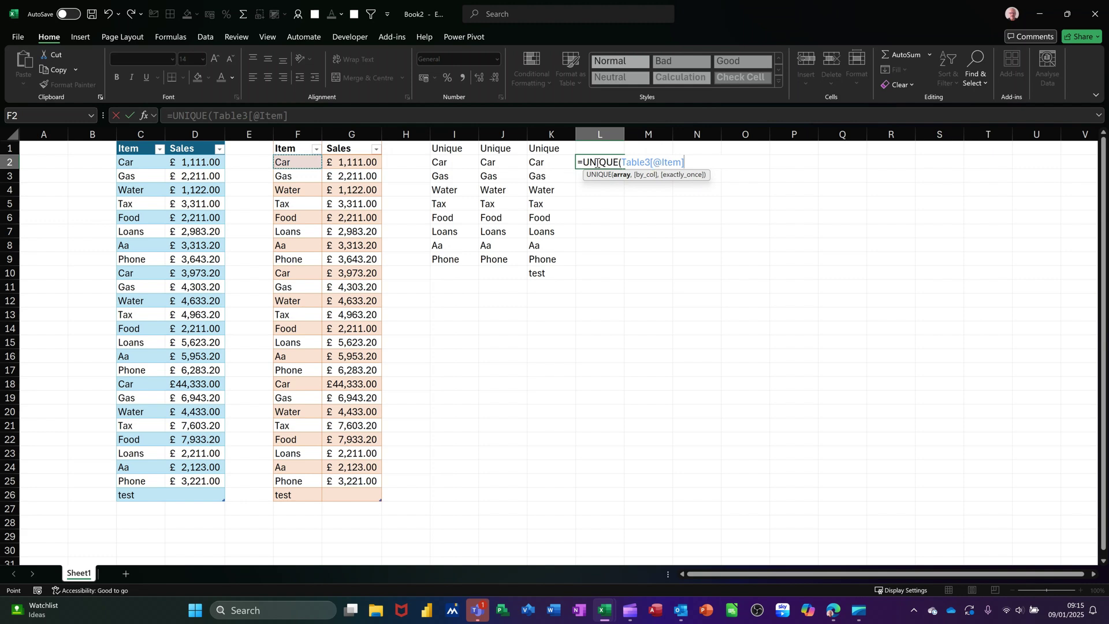
click(128, 116)
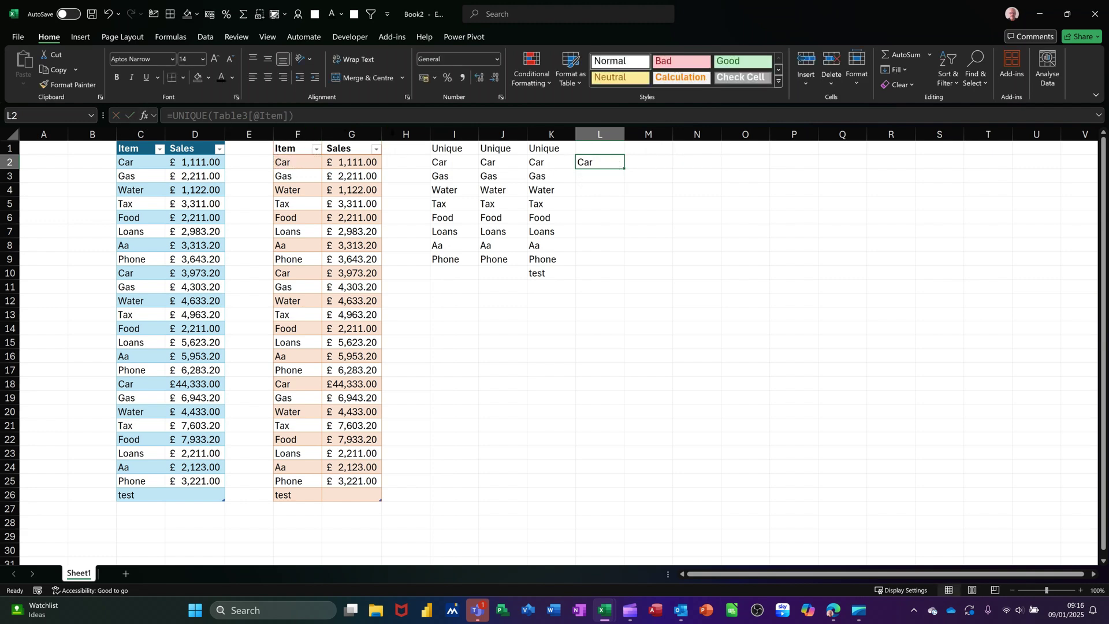
- Remove the @ from the formula in L2 so it reads =UNIQUE(Table3[Item]) and references the whole Item column
click(256, 117)
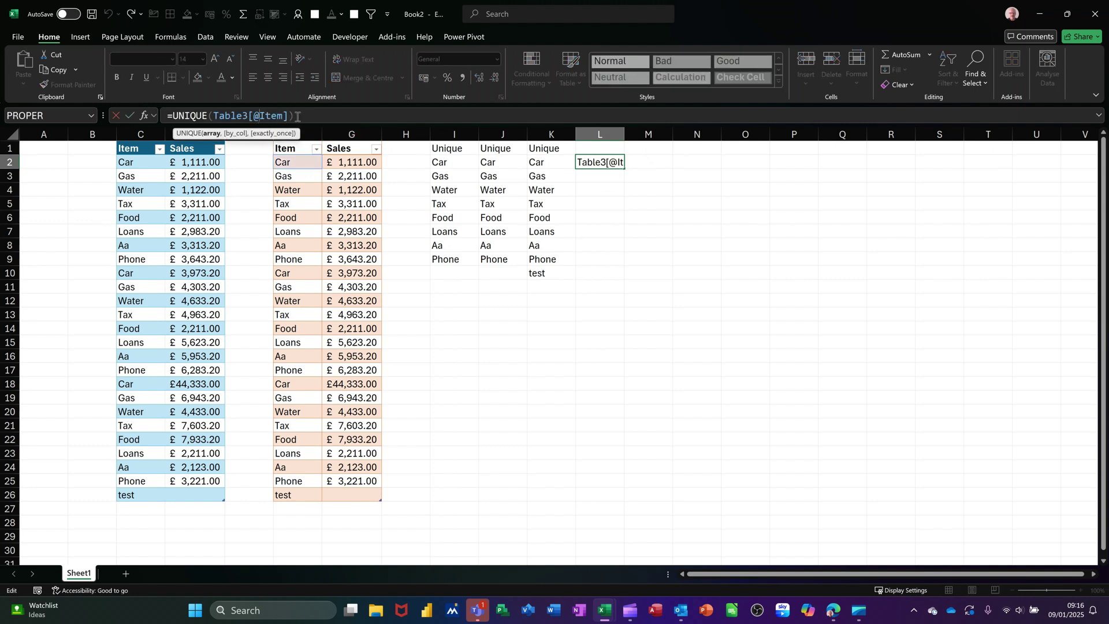
key(Delete)
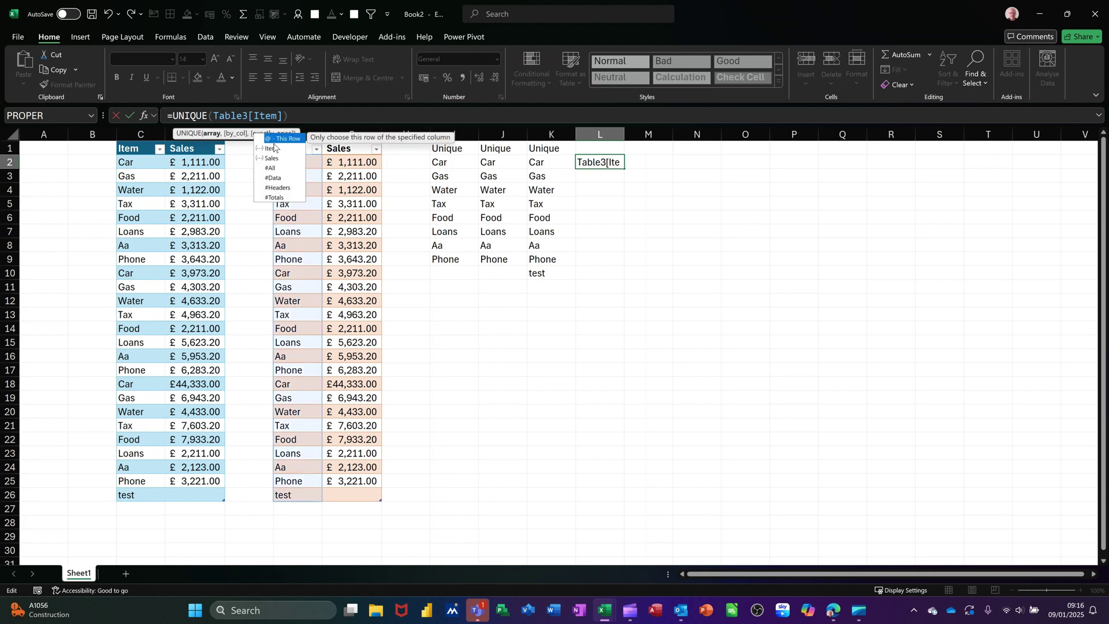
click(132, 116)
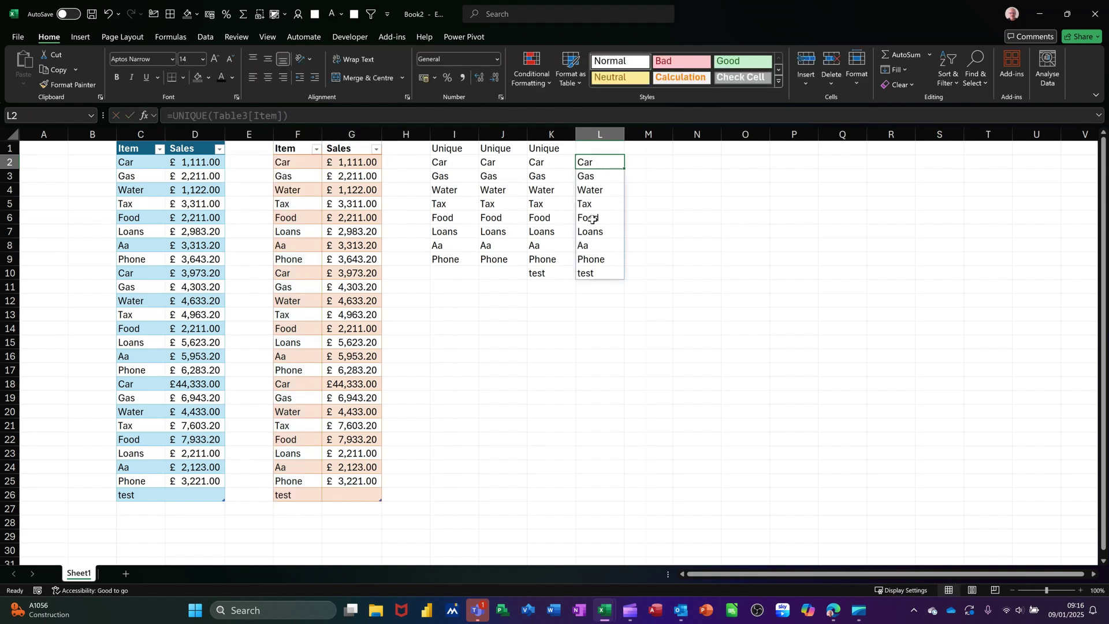